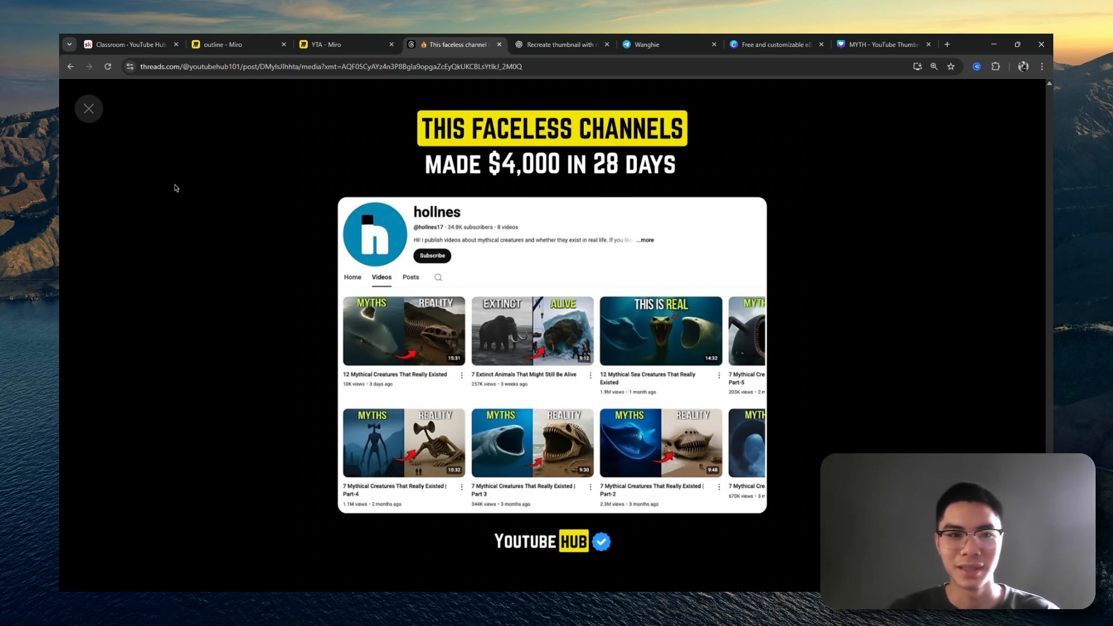
Step: Review the Threads post about the faceless mythical-creatures channel and its attached channel image
click(88, 108)
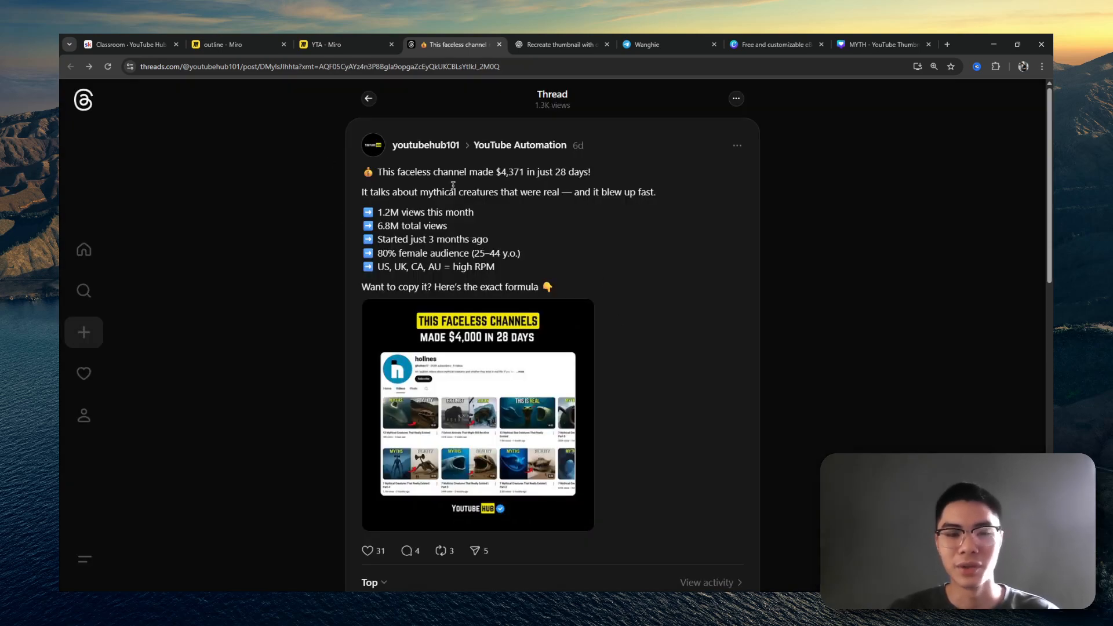
scroll(674, 269, down, 2)
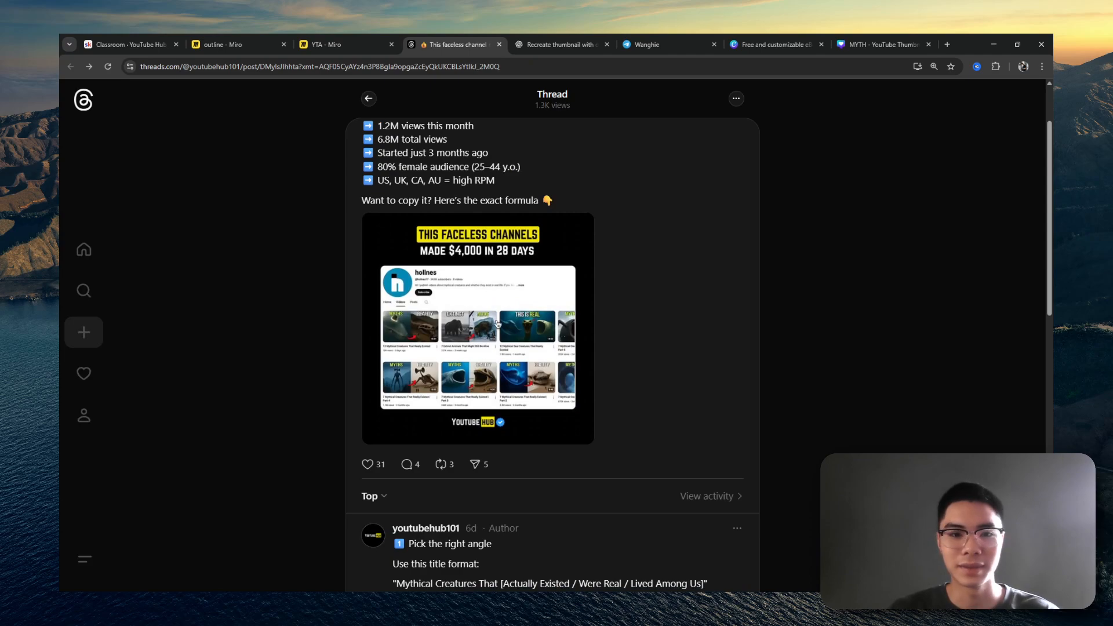
click(371, 270)
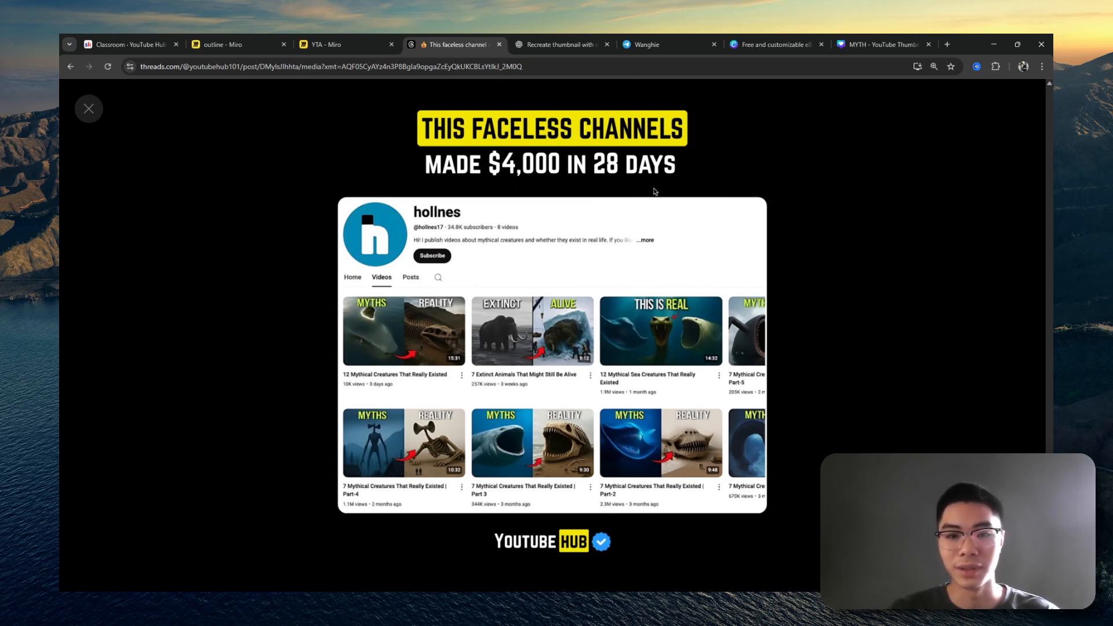
key(Escape)
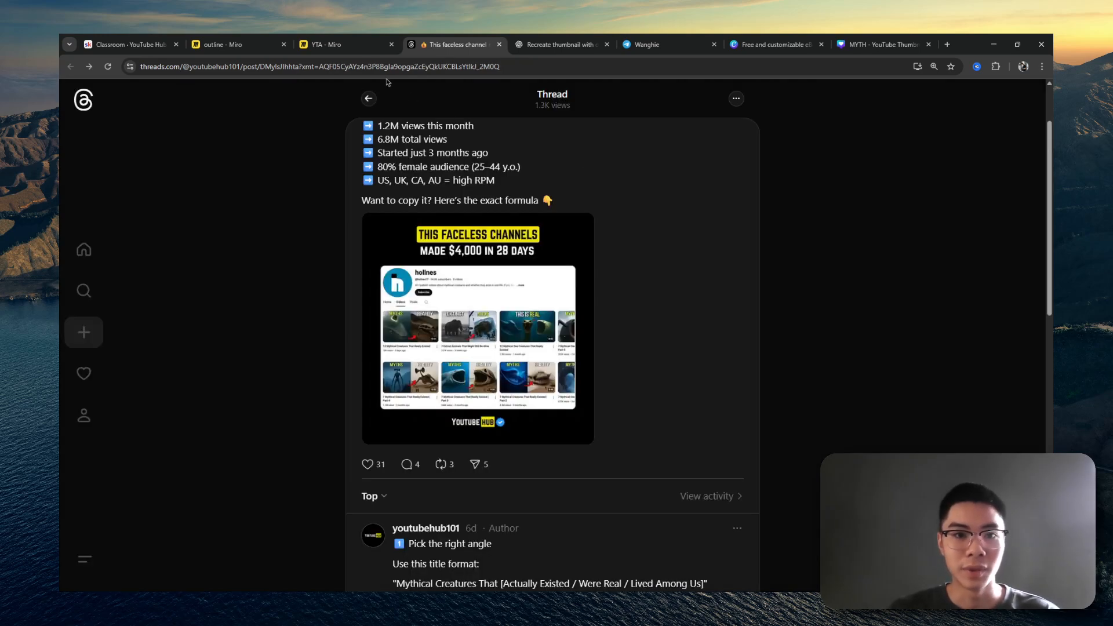
Step: Switch to the YTA board in Miro and examine the channel screenshot alongside the channel breakdown notes
key(ctrl+shift+Tab)
scroll(916, 294, up, 3)
scroll(844, 193, up, 3)
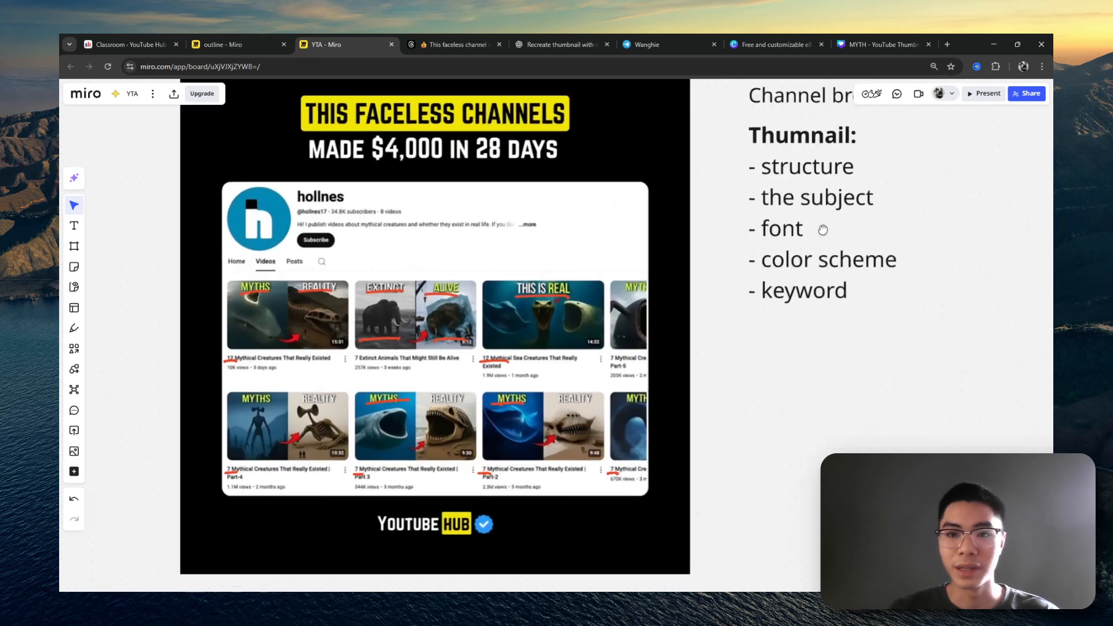
scroll(821, 270, up, 2)
scroll(480, 304, down, 3)
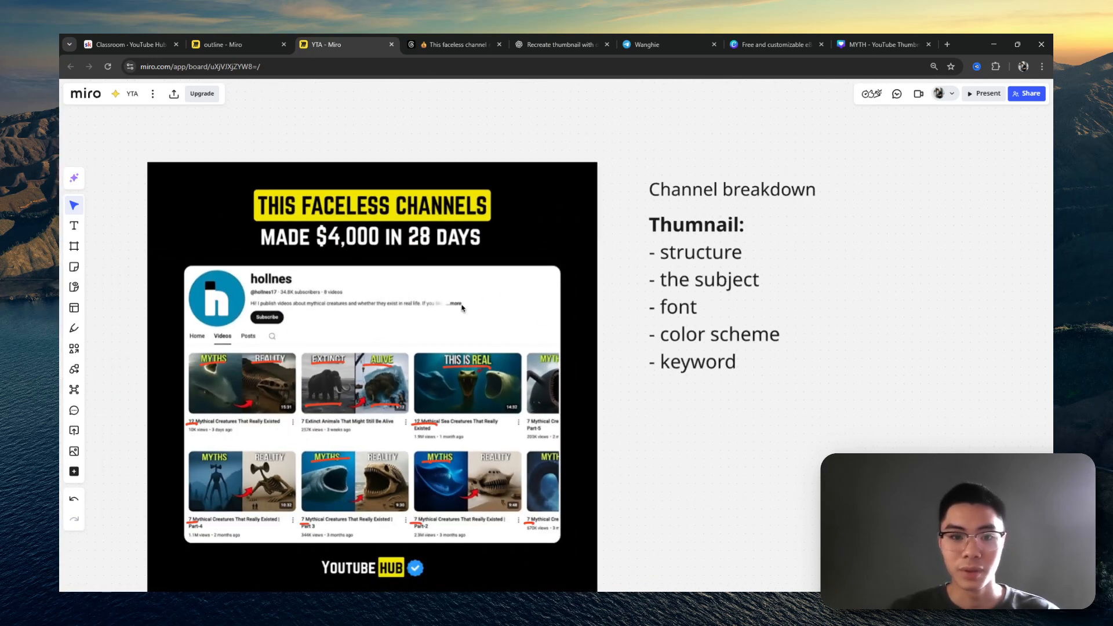
scroll(394, 346, up, 3)
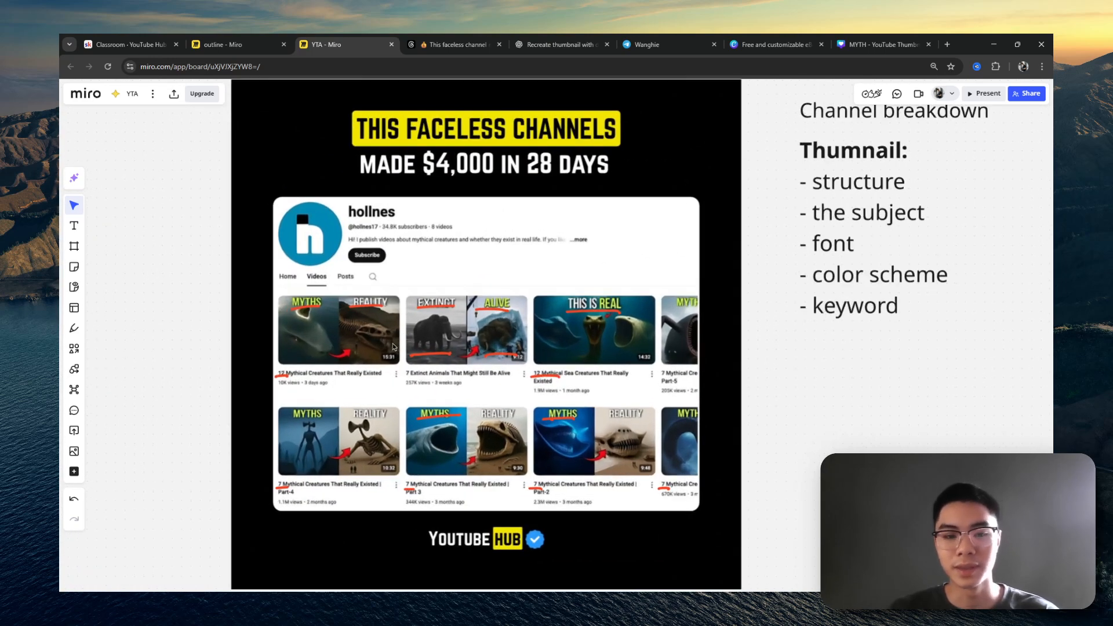
scroll(393, 346, up, 2)
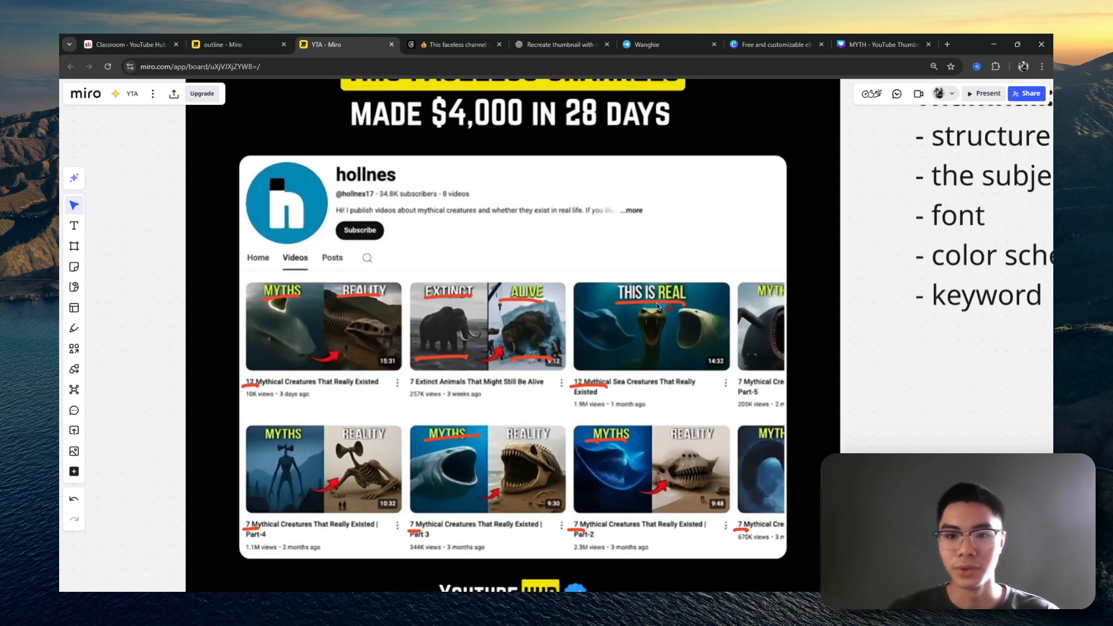
scroll(703, 311, down, 3)
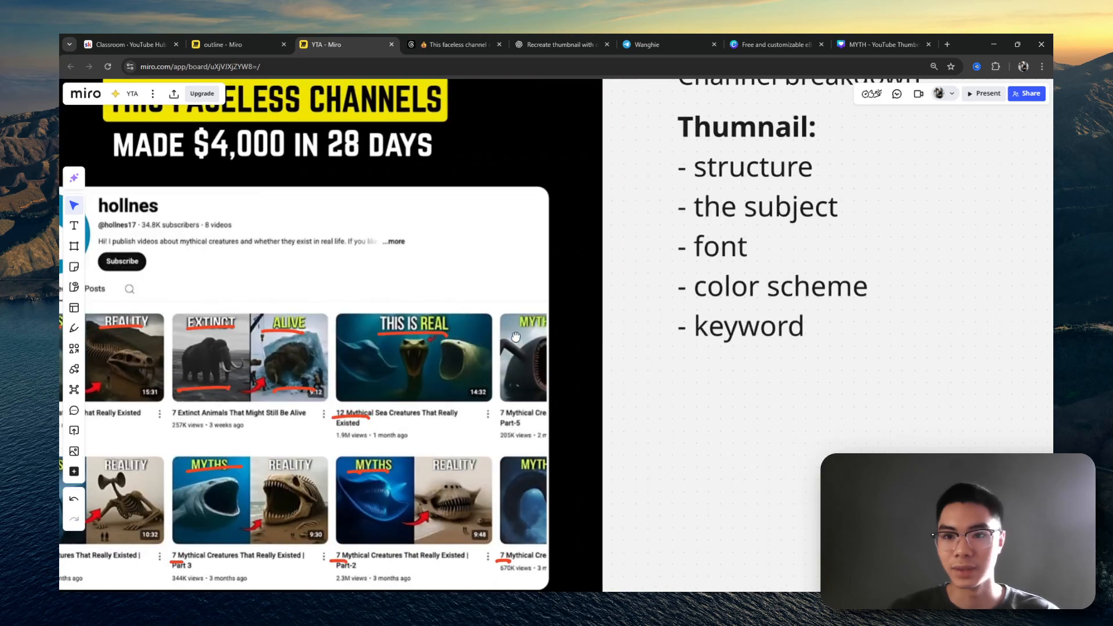
scroll(691, 326, down, 1)
scroll(691, 326, down, 2)
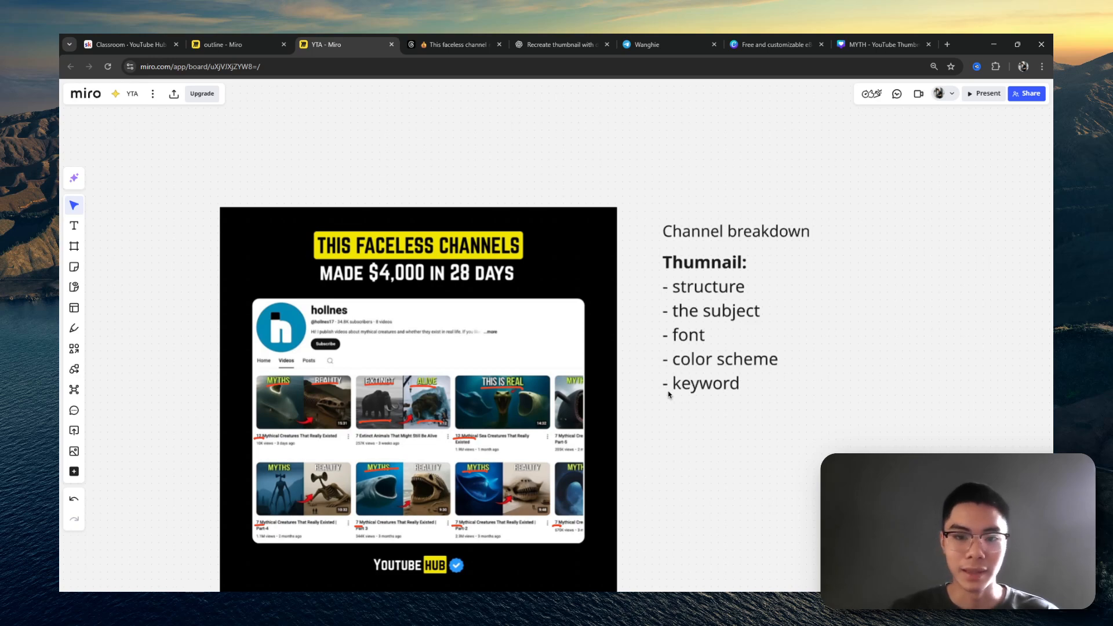
Step: Examine the underlined keywords and split layouts of the hollnes thumbnails, starting with the first row
scroll(248, 422, up, 5)
drag(524, 412, 577, 281)
scroll(521, 297, up, 3)
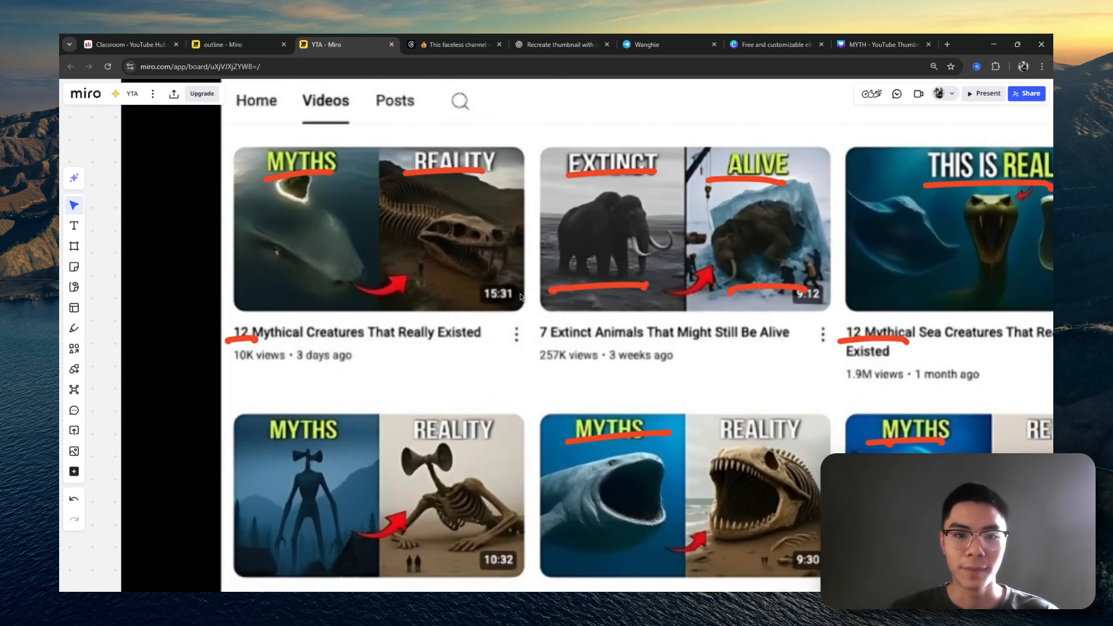
scroll(521, 297, down, 3)
drag(600, 376, 516, 315)
scroll(520, 327, down, 1)
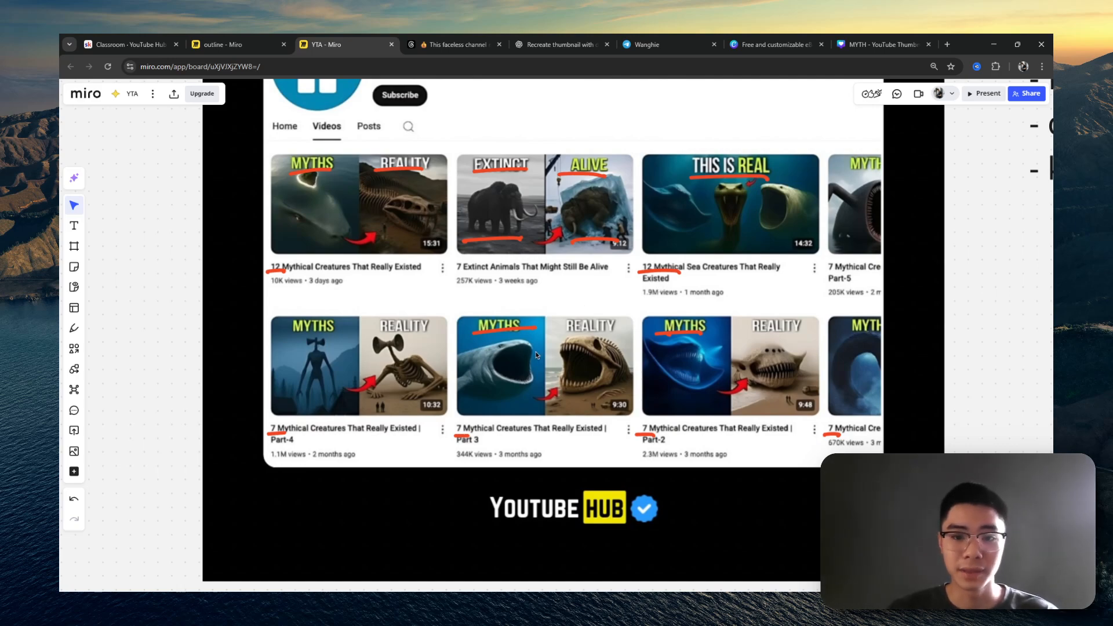
scroll(580, 278, right, 4)
scroll(481, 226, up, 1)
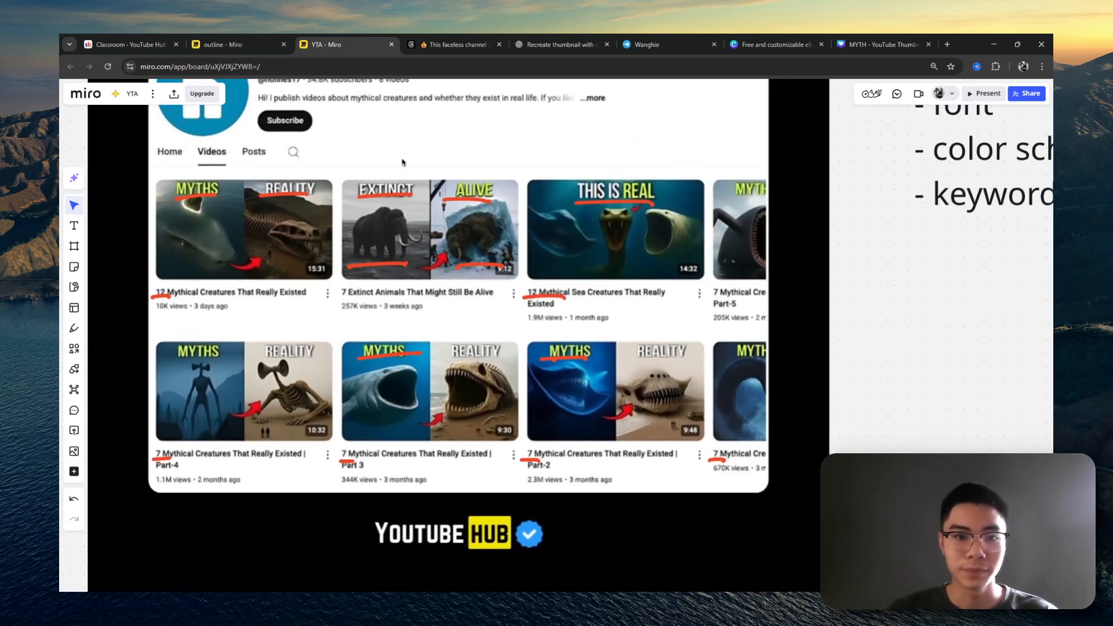
Step: Inspect the second-row thumbnails up close, focusing on the Part 3 myth and reality halves, and compare them with the full grid
scroll(406, 174, down, 2)
scroll(406, 174, left, 2)
scroll(455, 234, up, 5)
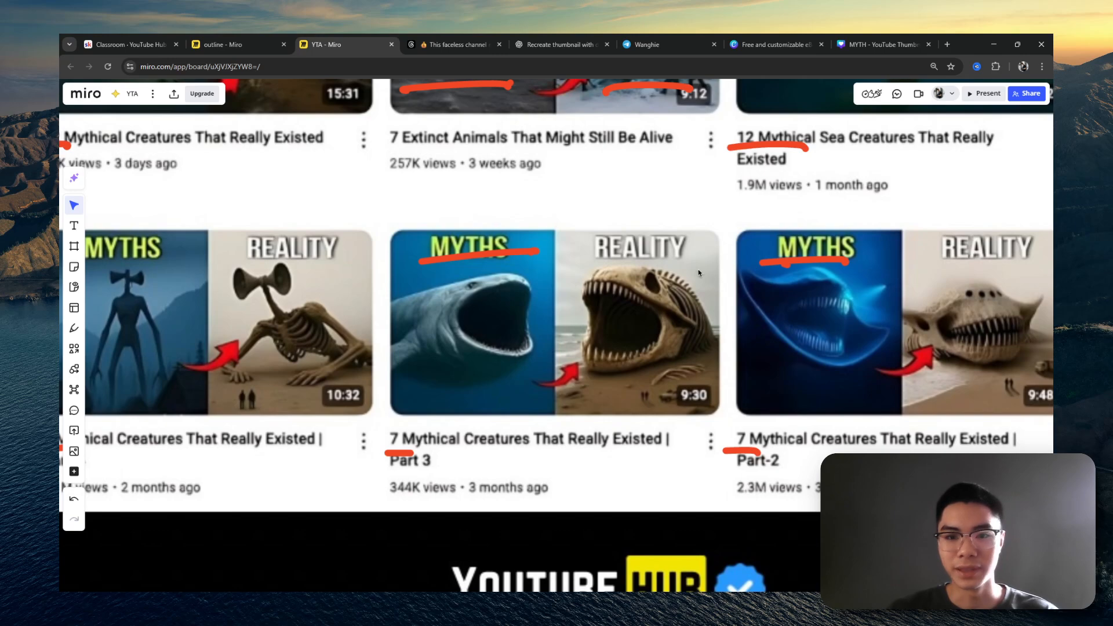
scroll(713, 287, down, 2)
scroll(758, 327, up, 5)
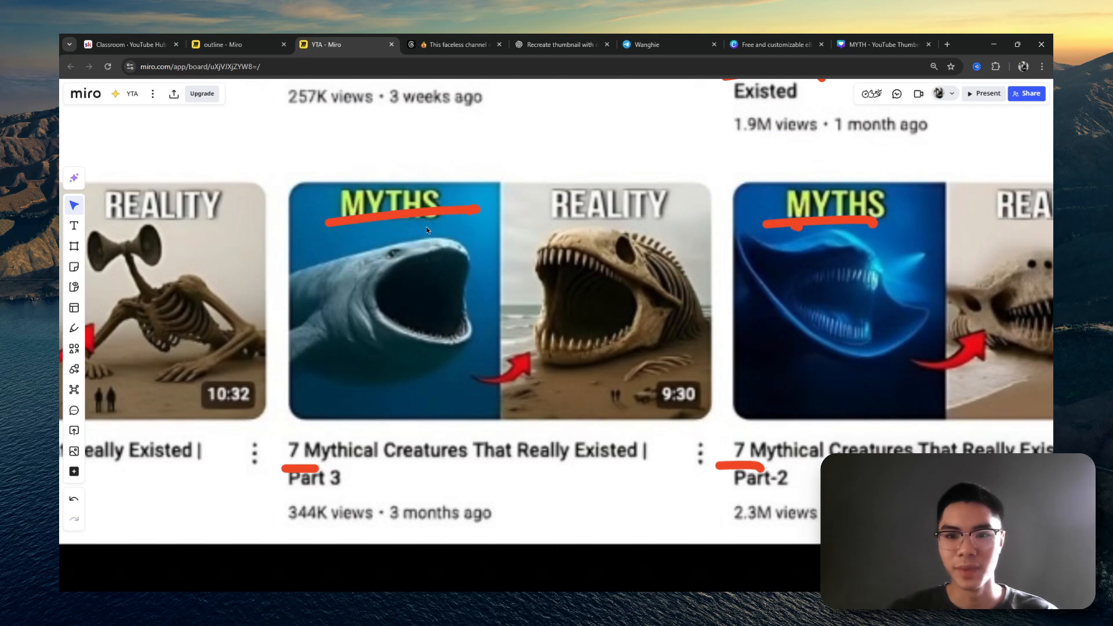
scroll(426, 227, down, 6)
scroll(625, 326, up, 2)
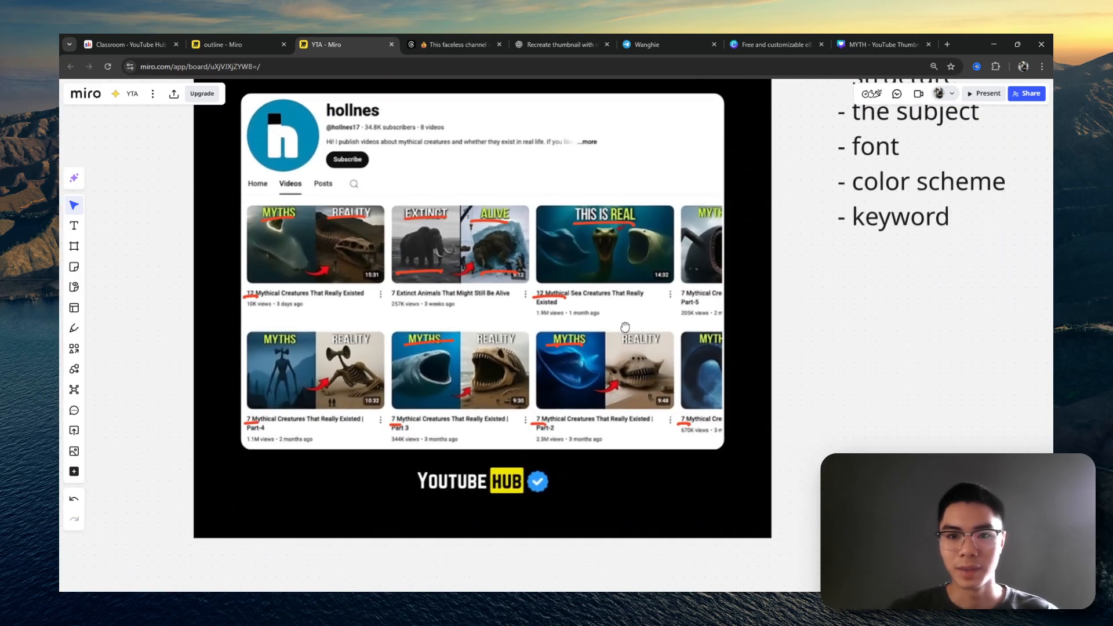
scroll(625, 326, up, 3)
scroll(556, 327, down, 5)
scroll(588, 293, up, 2)
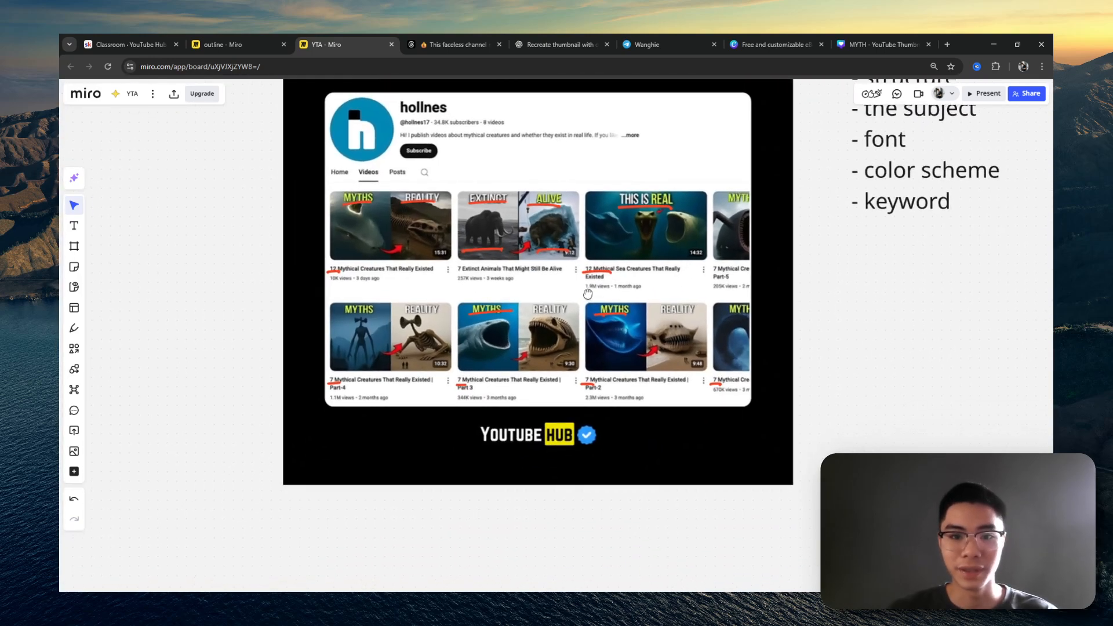
Step: Compare the Part-4, Part 3 and Part-2 thumbnails for their creature subjects, skeletons, red arrows and caption style
scroll(438, 368, up, 3)
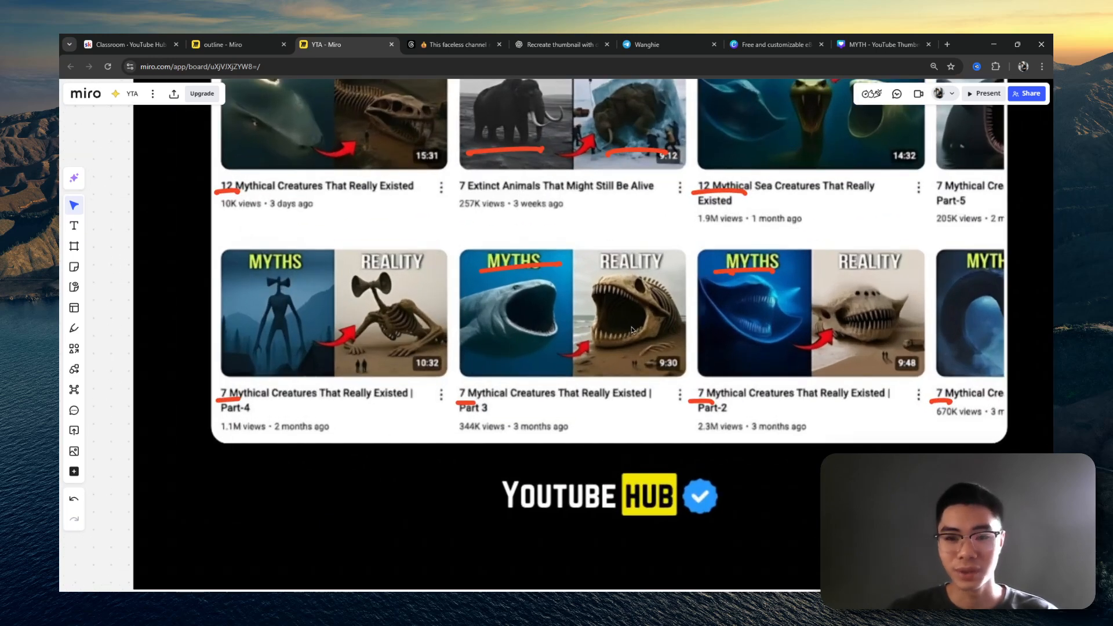
scroll(647, 333, up, 2)
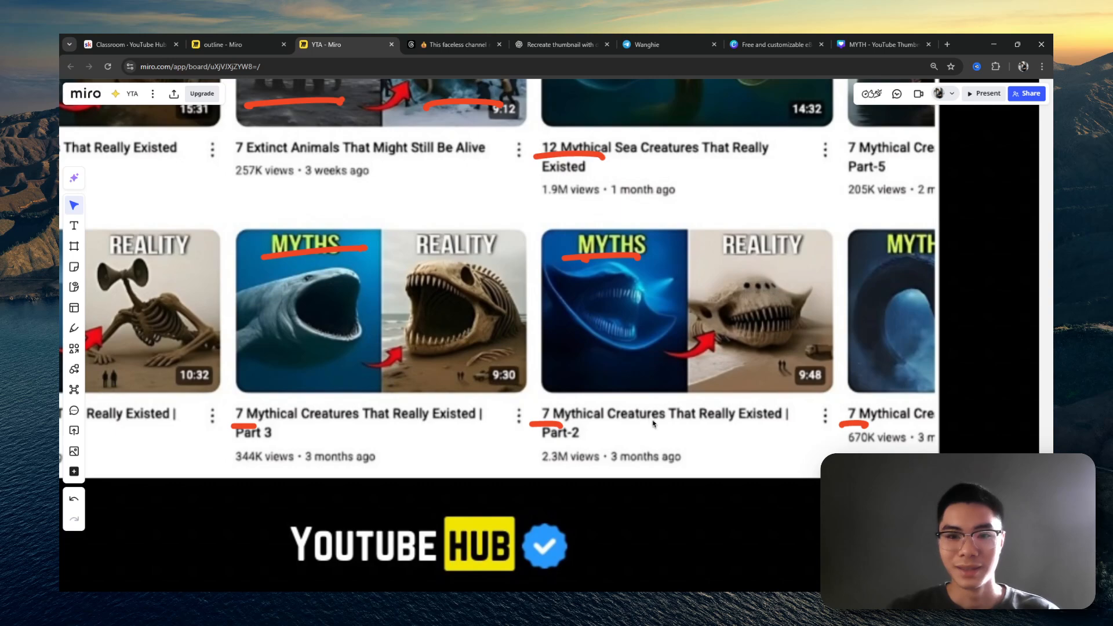
scroll(649, 406, up, 2)
scroll(638, 371, down, 4)
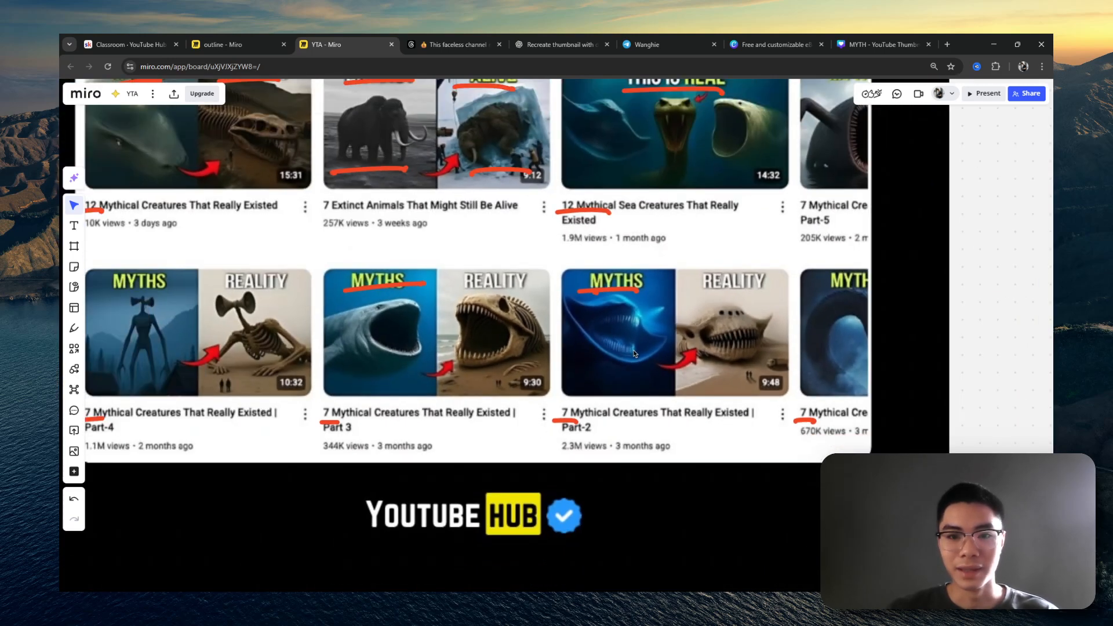
scroll(631, 354, left, 2)
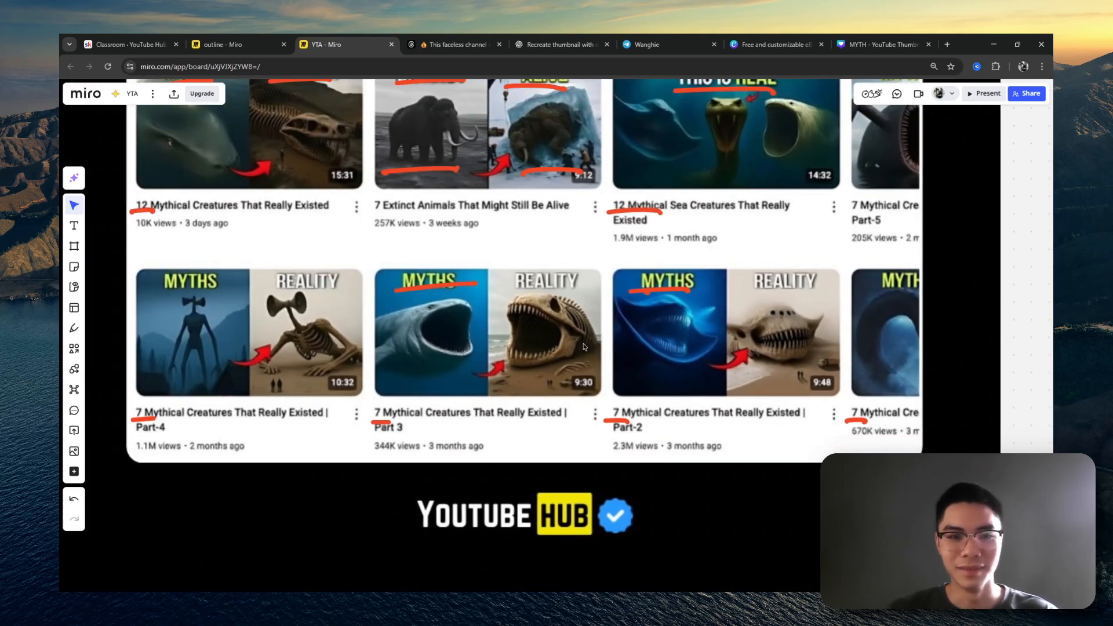
scroll(587, 348, down, 3)
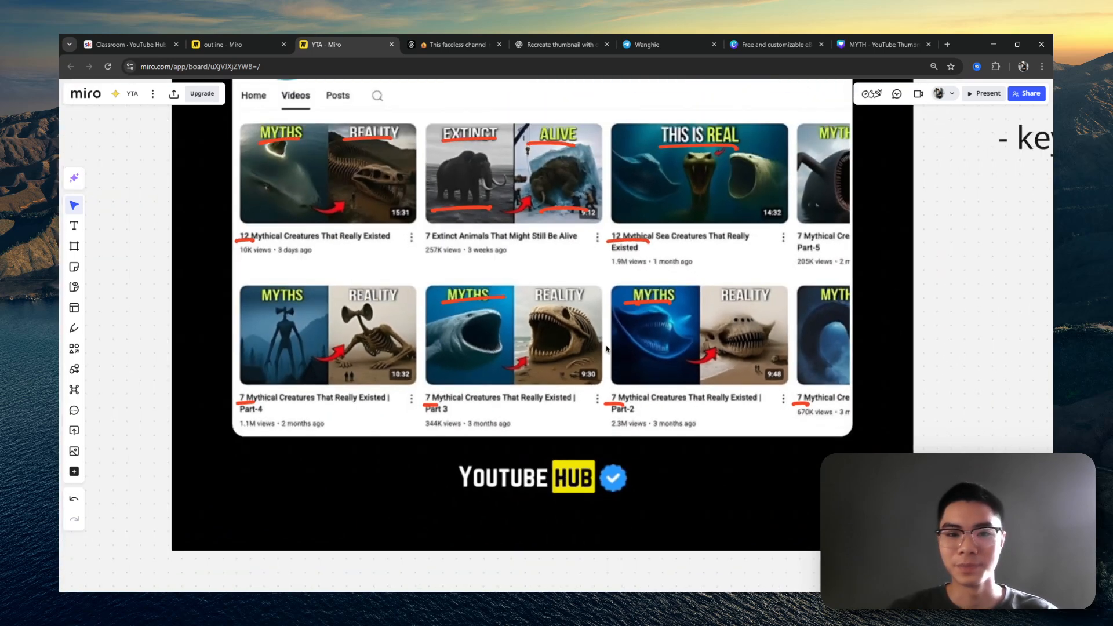
scroll(438, 346, up, 2)
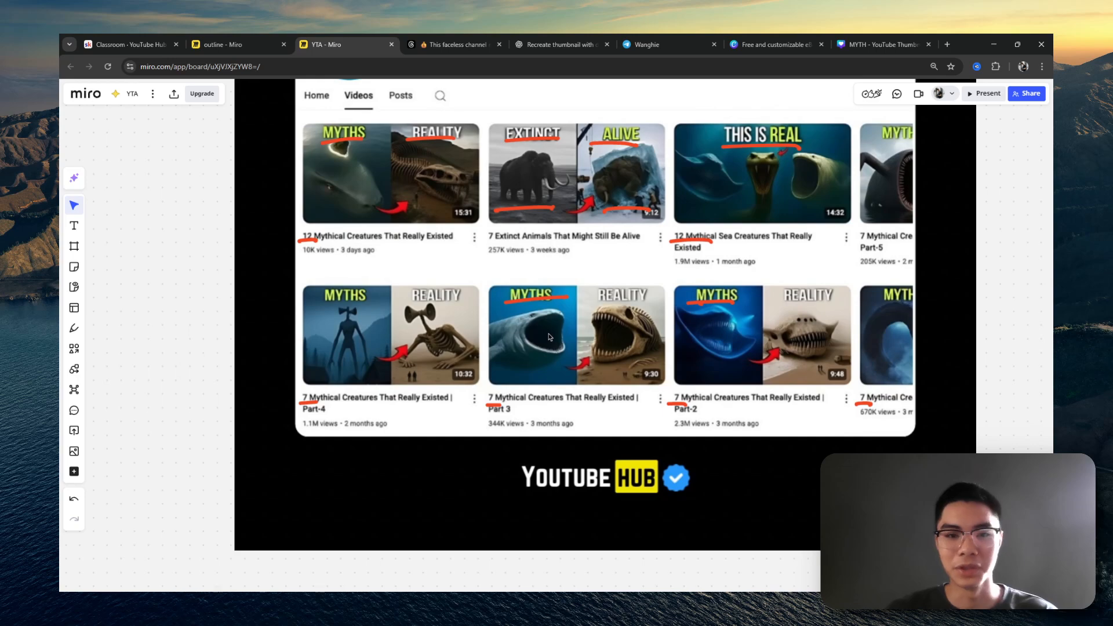
drag(550, 336, 612, 311)
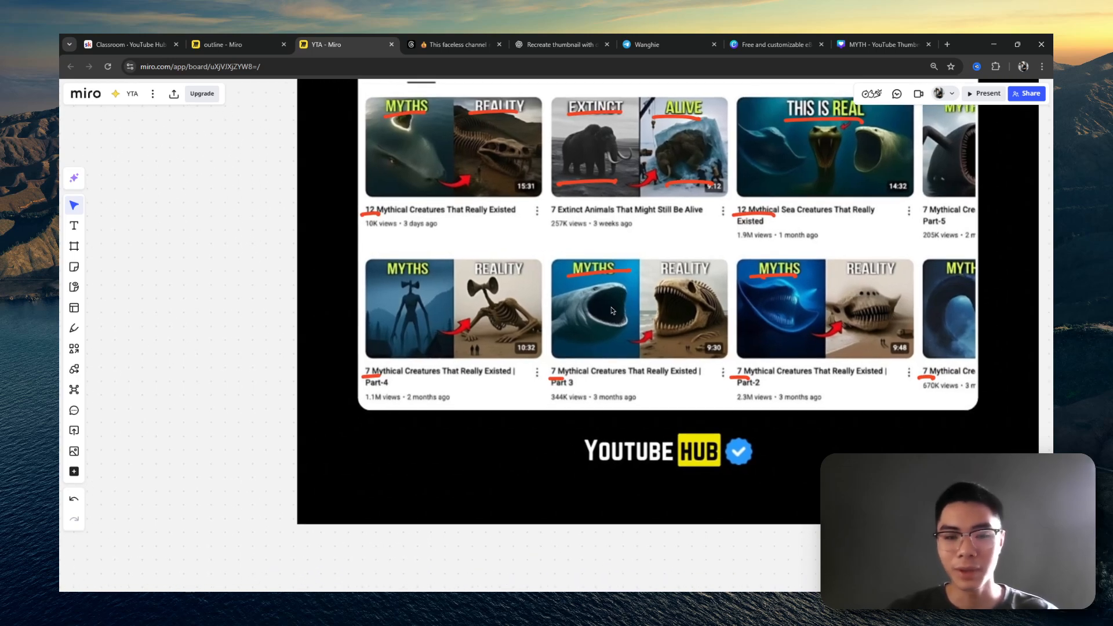
scroll(611, 310, down, 3)
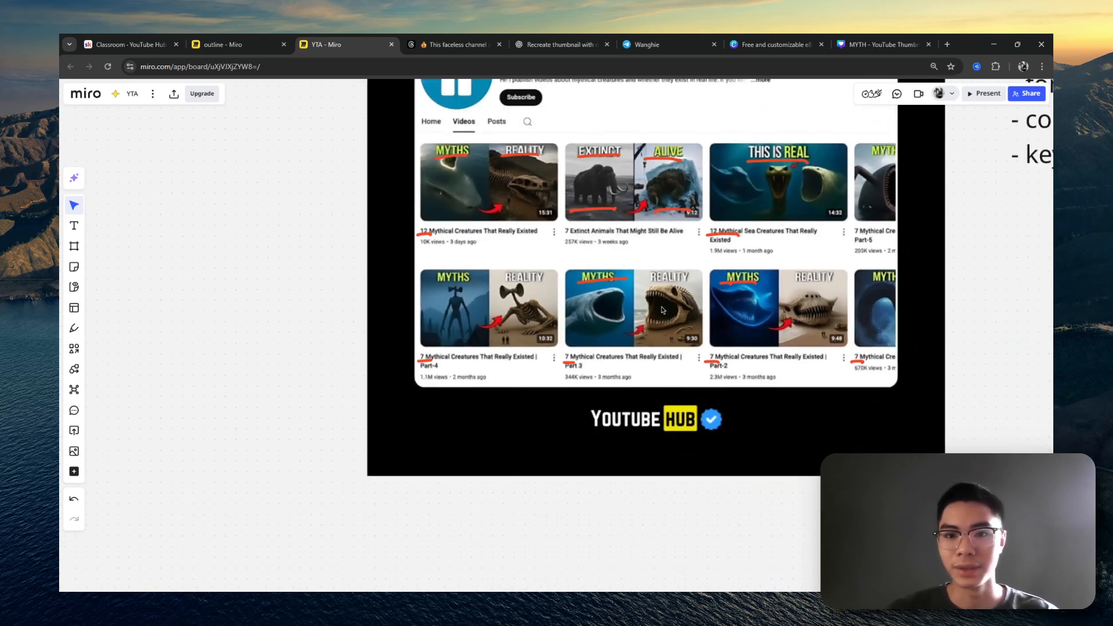
drag(666, 310, 619, 336)
scroll(610, 341, up, 1)
scroll(610, 341, up, 4)
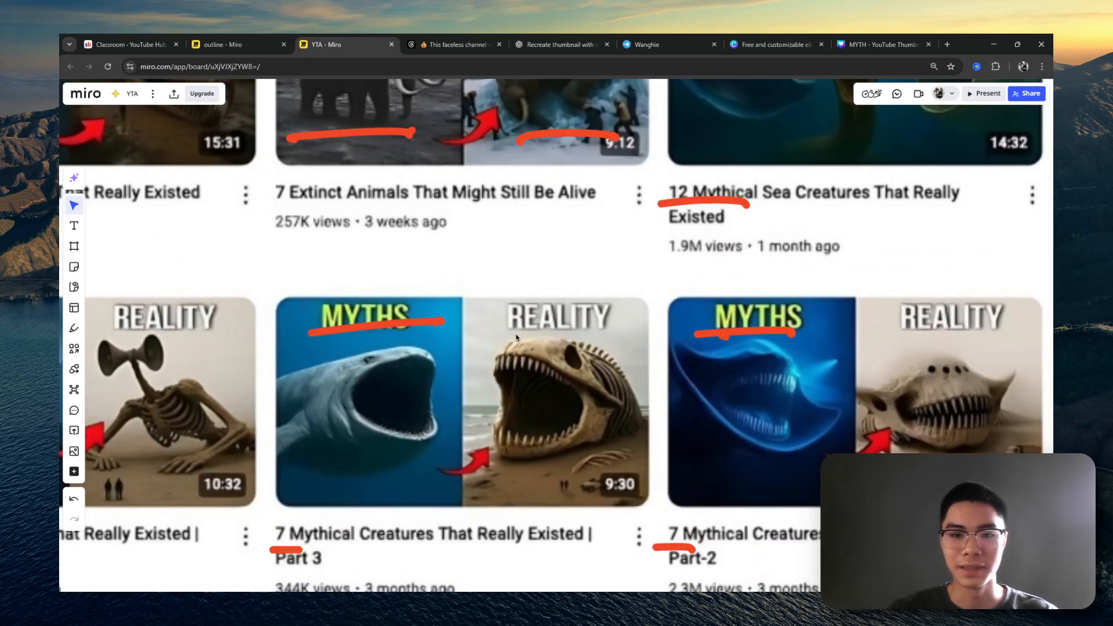
scroll(592, 338, left, 5)
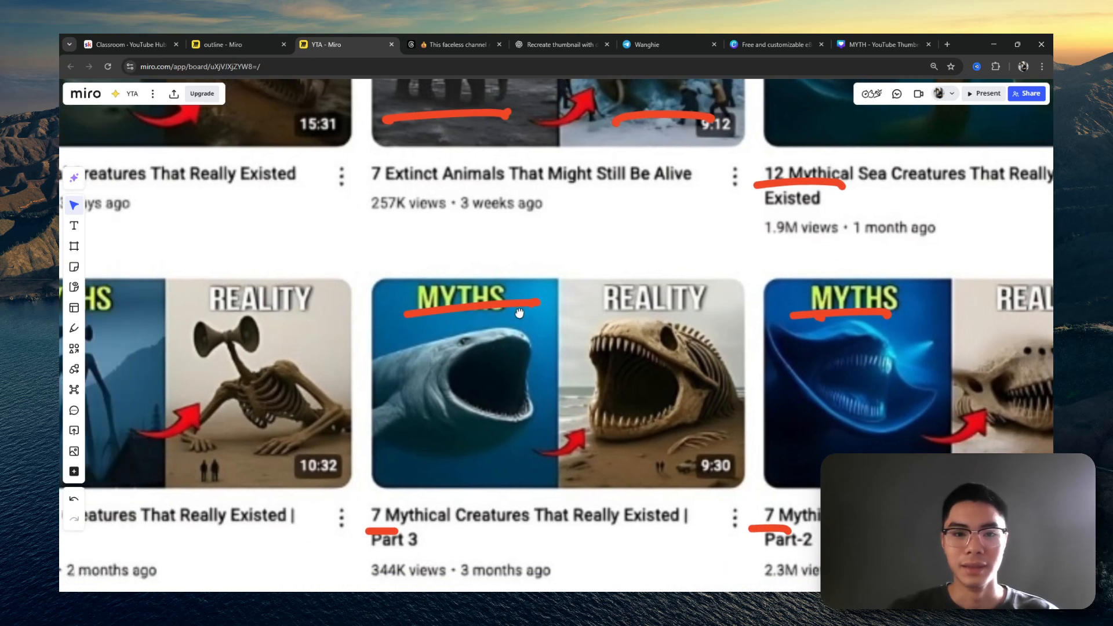
scroll(545, 336, down, 1)
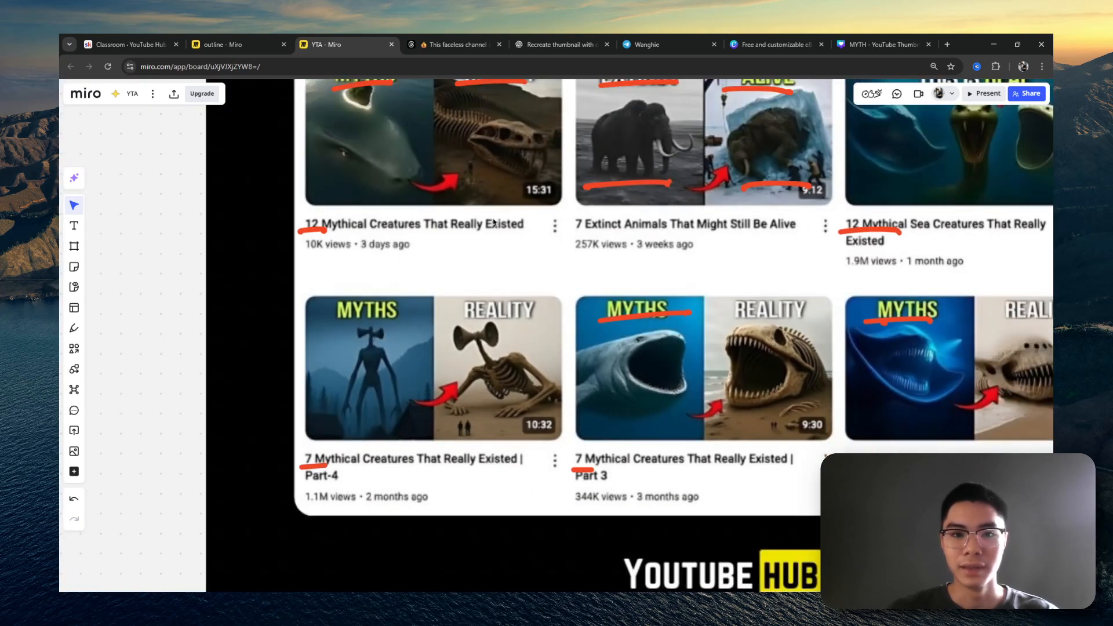
Step: Compare the video titles and thumbnails across both rows, from the 12 Mythical Sea Creatures video to Part-4 and Part 3
scroll(503, 262, up, 2)
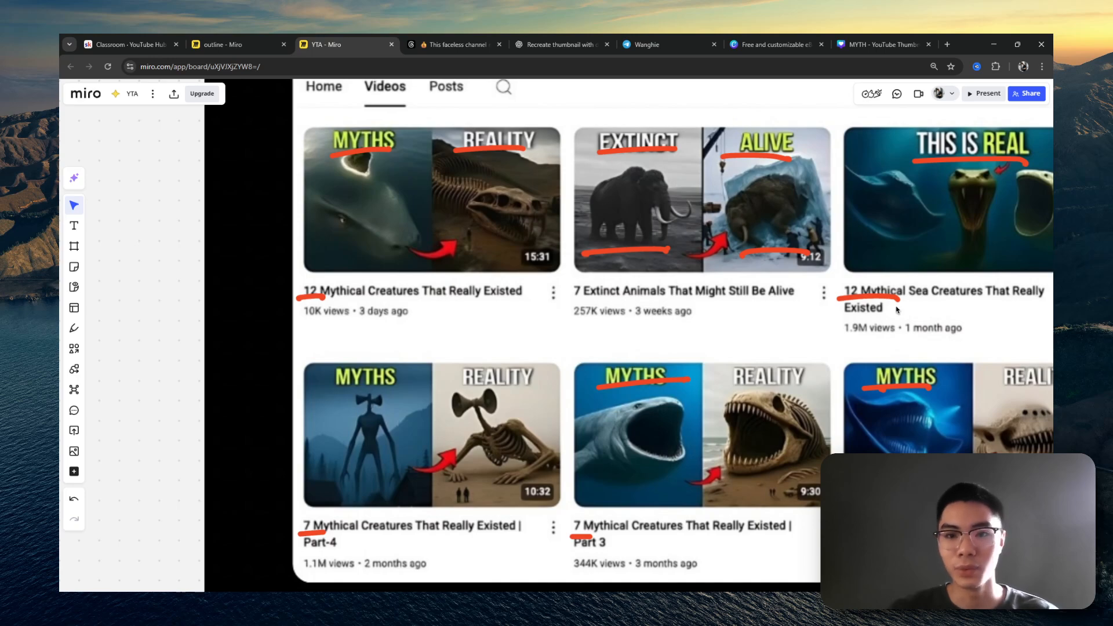
scroll(910, 352, down, 2)
drag(884, 347, 387, 267)
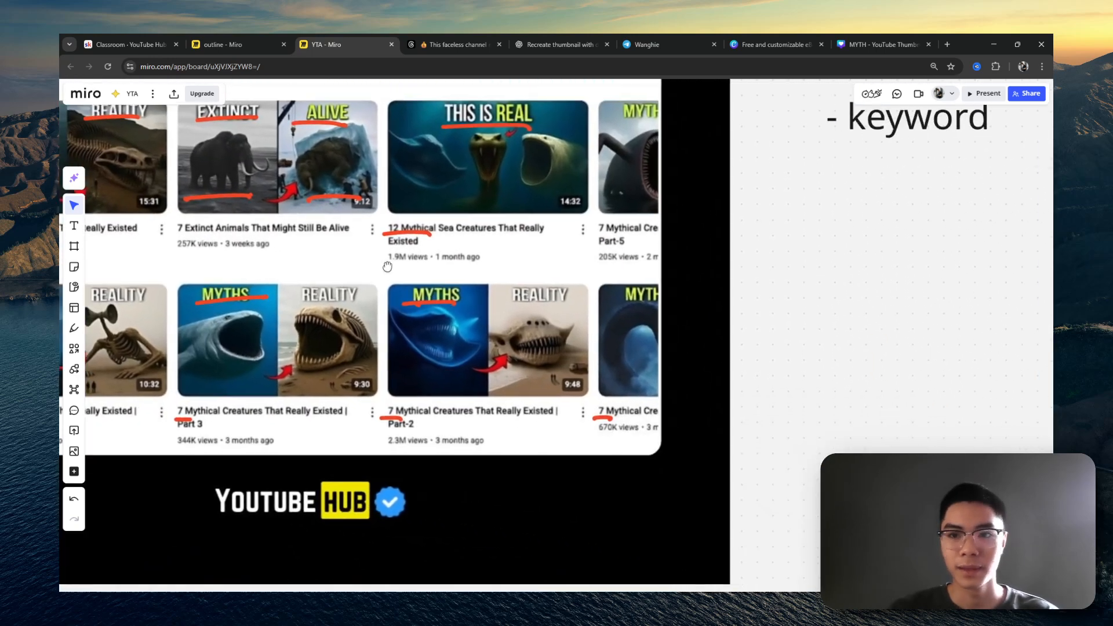
scroll(388, 267, down, 5)
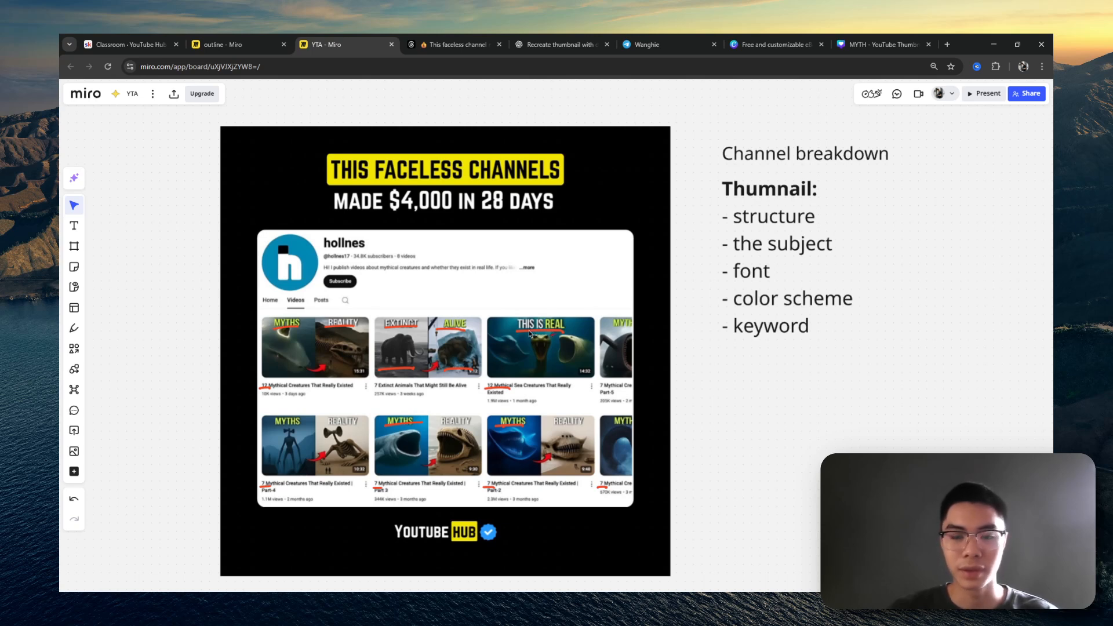
scroll(528, 334, up, 3)
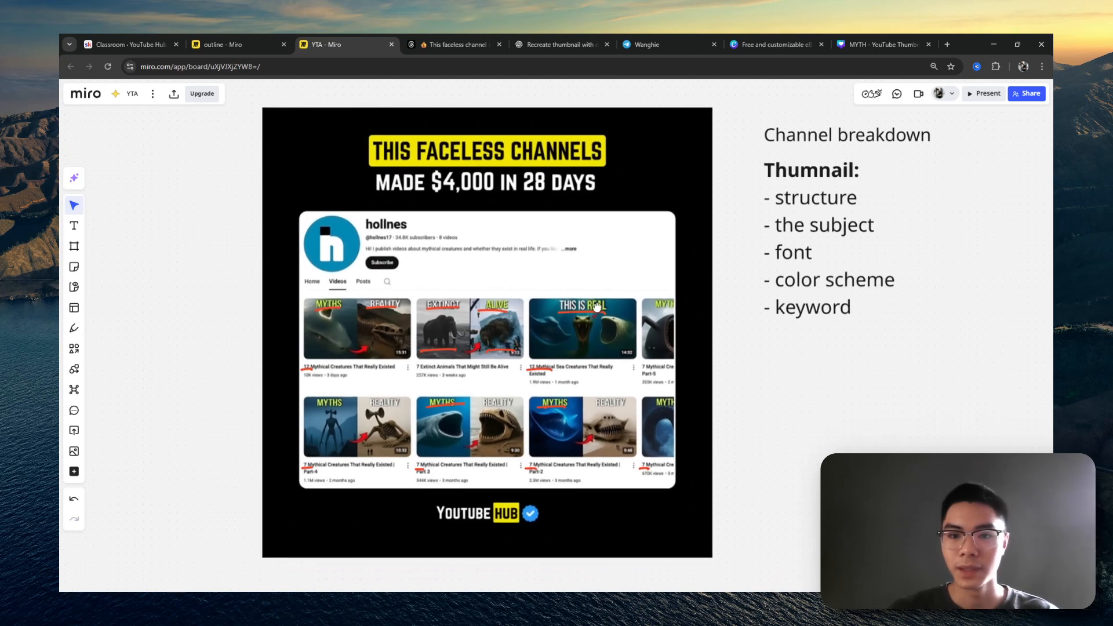
scroll(578, 325, down, 2)
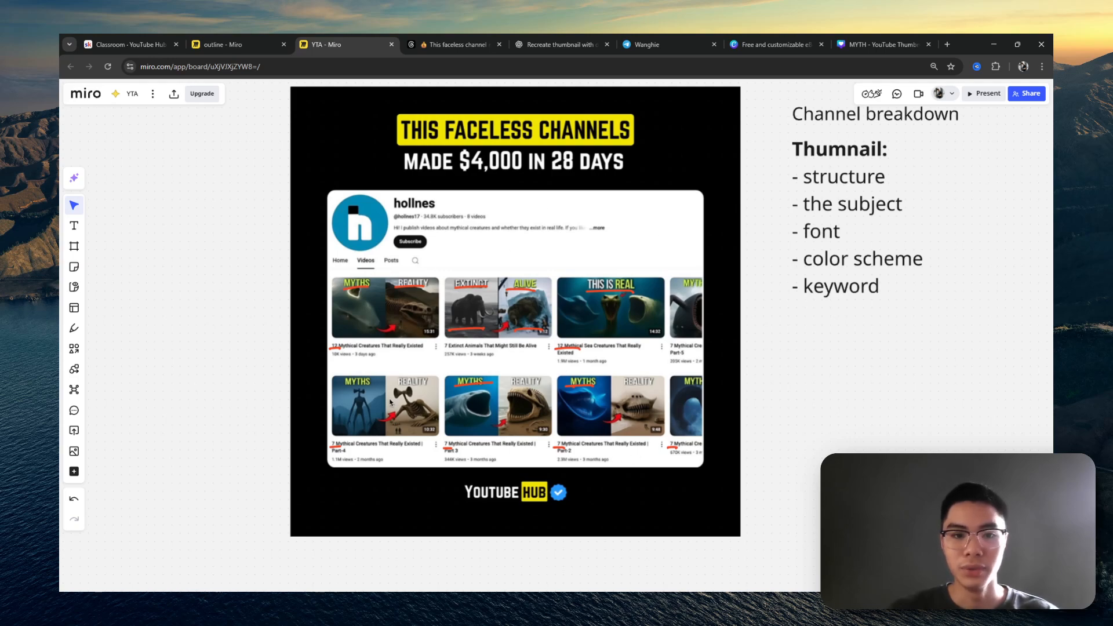
scroll(389, 399, up, 5)
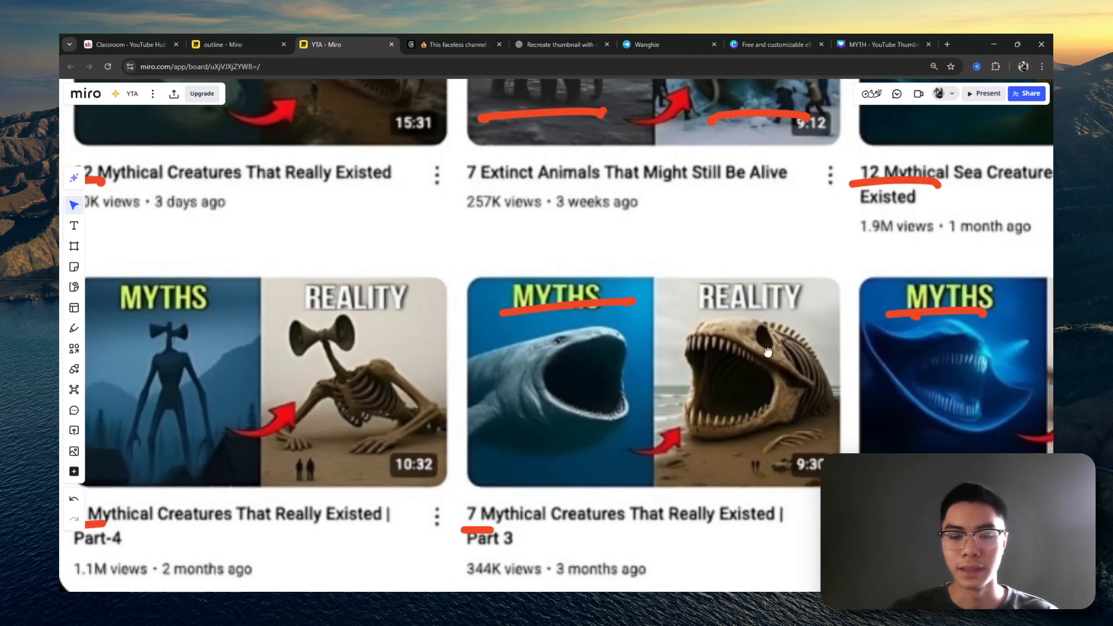
drag(804, 350, 770, 359)
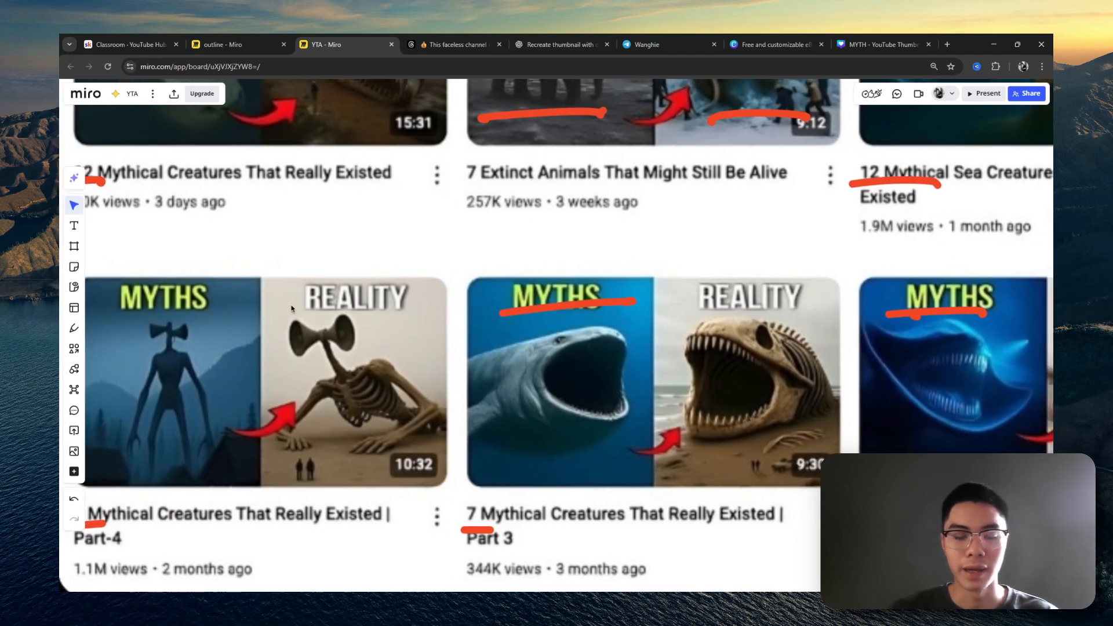
Step: Compare the second-row Part-4 and Part 3 thumbnails with the whole hollnes video grid, zooming between close-up and overview
scroll(793, 323, down, 4)
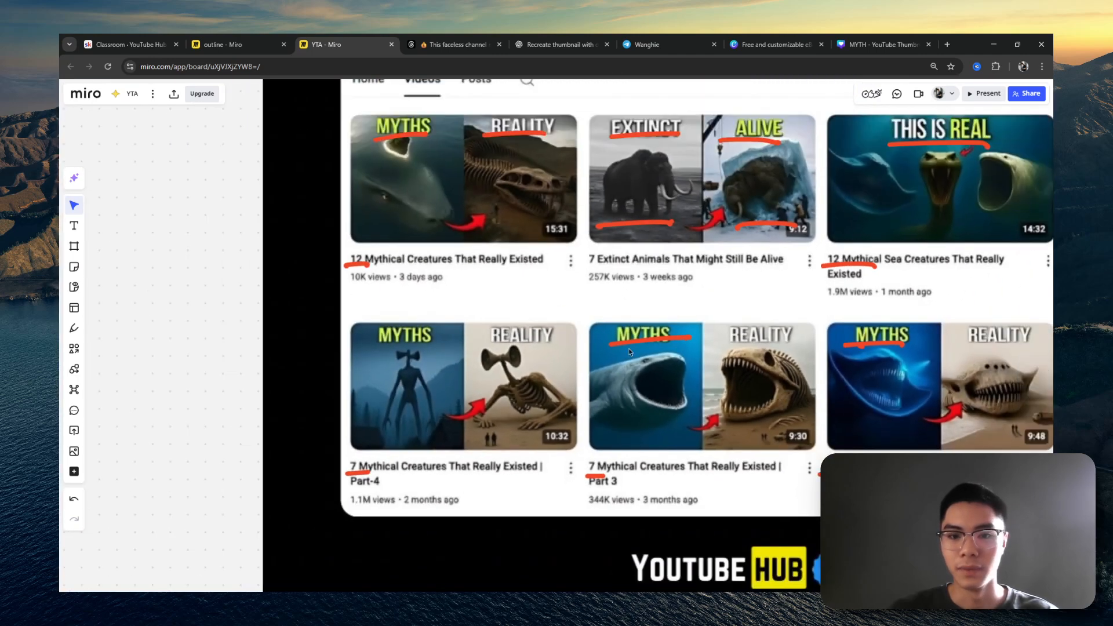
scroll(523, 352, down, 2)
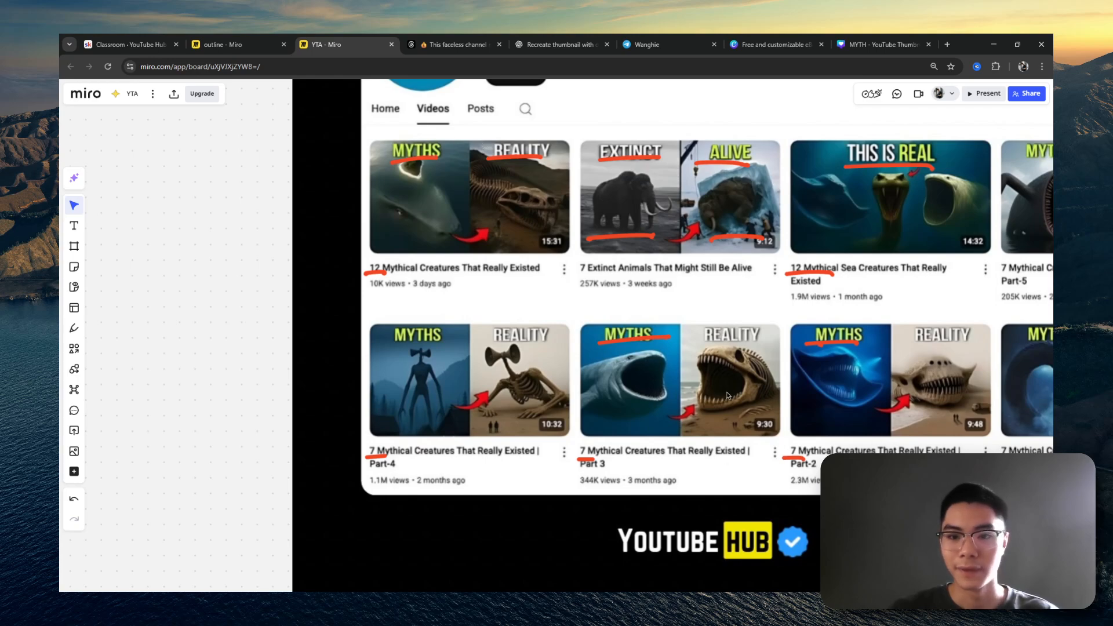
scroll(414, 348, up, 3)
scroll(470, 332, down, 1)
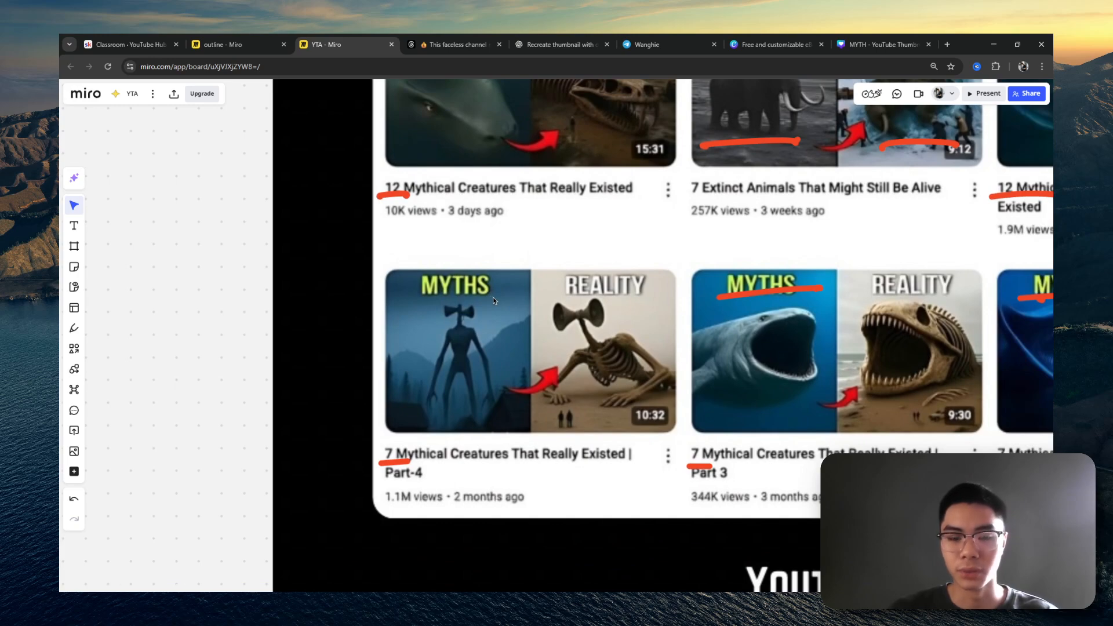
scroll(493, 297, down, 2)
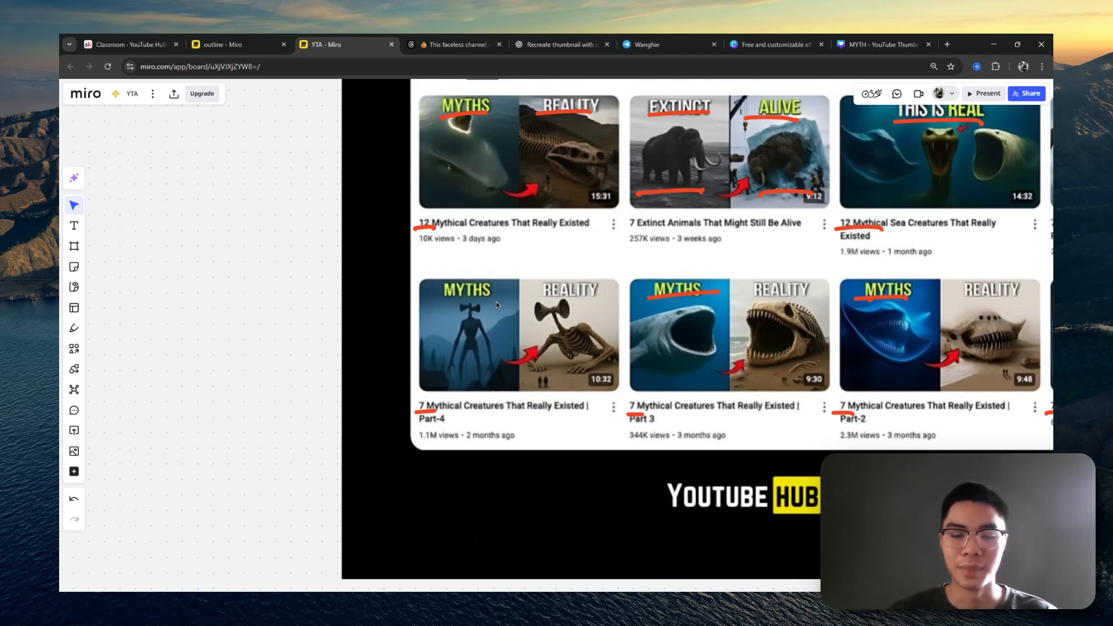
scroll(496, 306, down, 4)
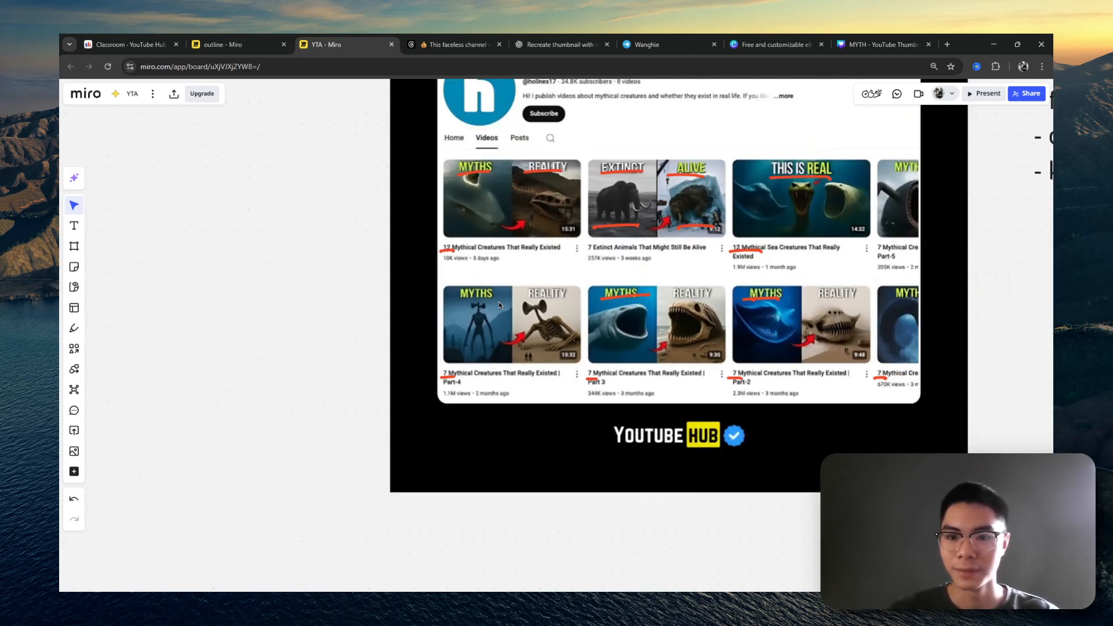
scroll(555, 315, right, 2)
scroll(555, 315, up, 3)
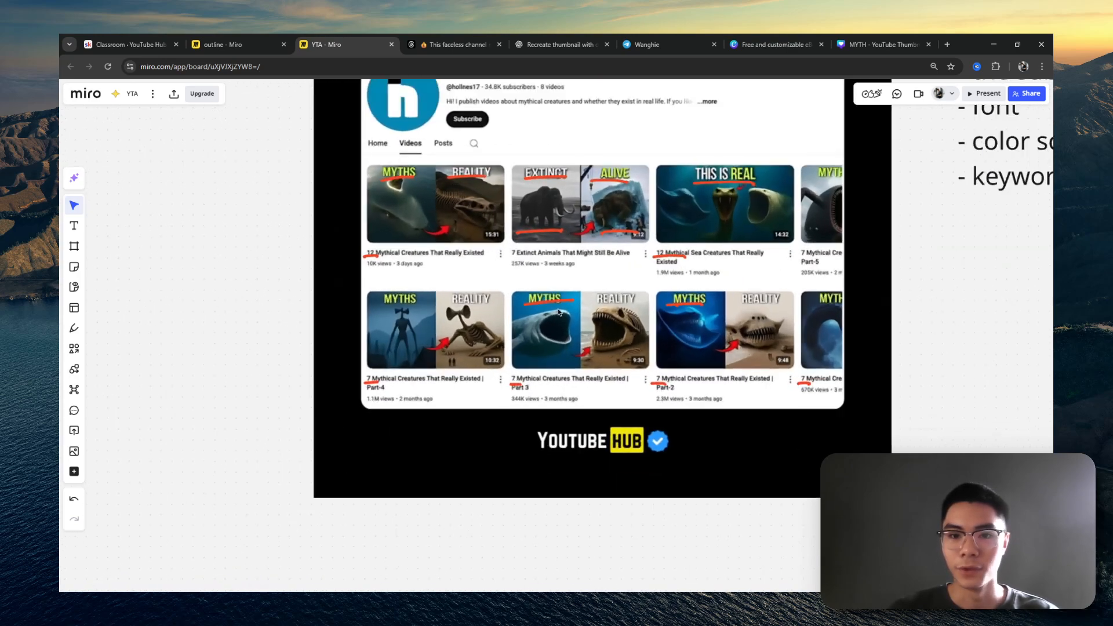
Step: Examine the creature halves of the Part-4, Part 3 and Part-2 thumbnails alongside the first-row Extinct and Alive example
scroll(608, 319, up, 3)
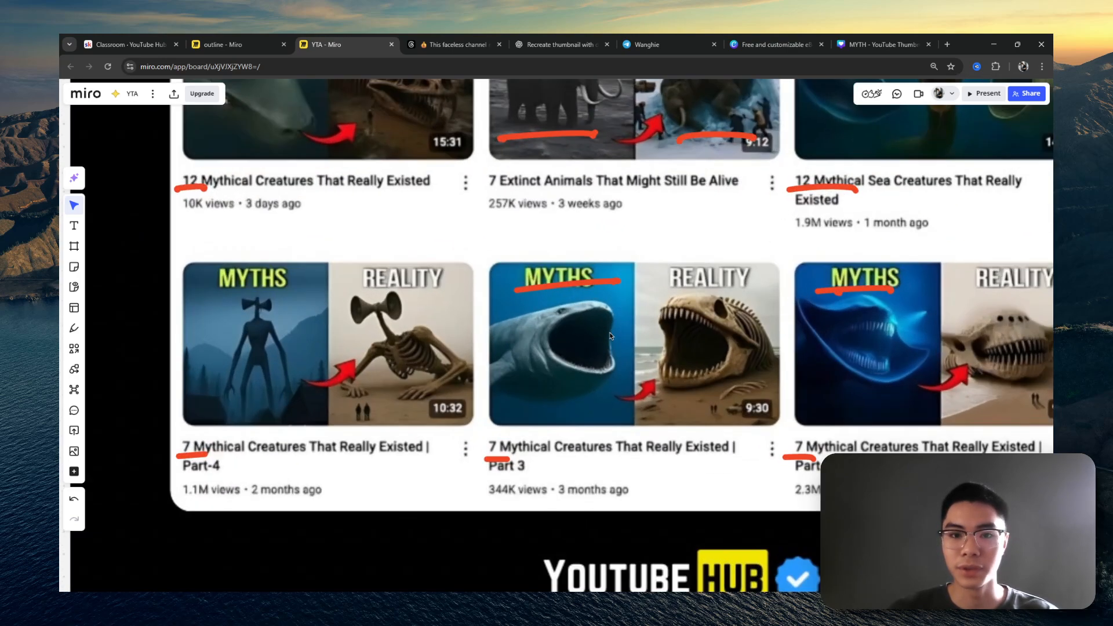
scroll(521, 329, up, 1)
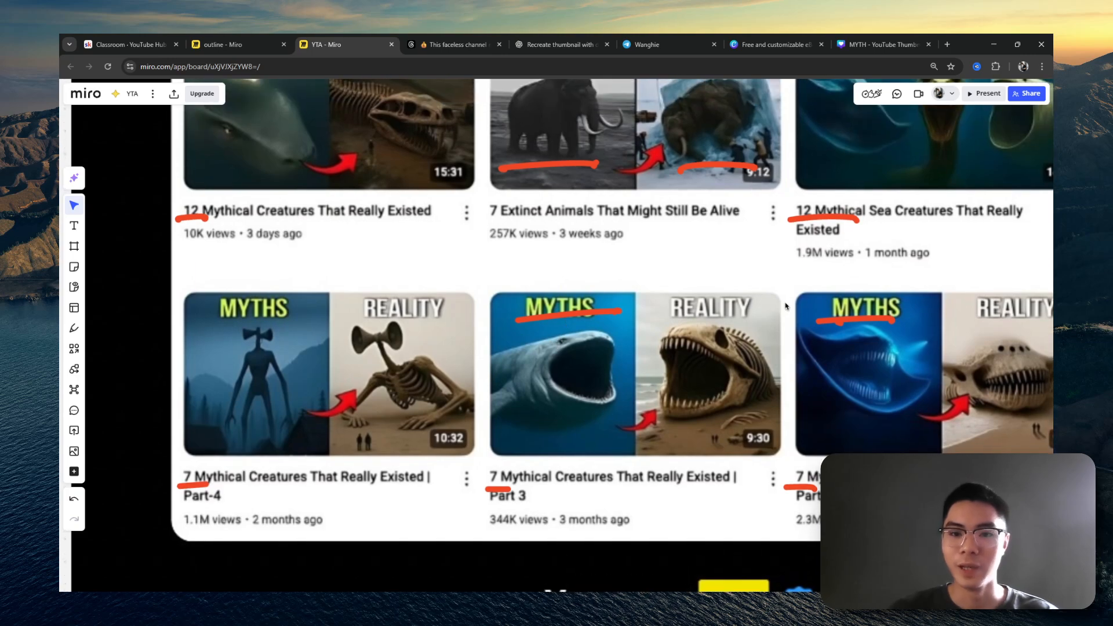
scroll(661, 259, up, 3)
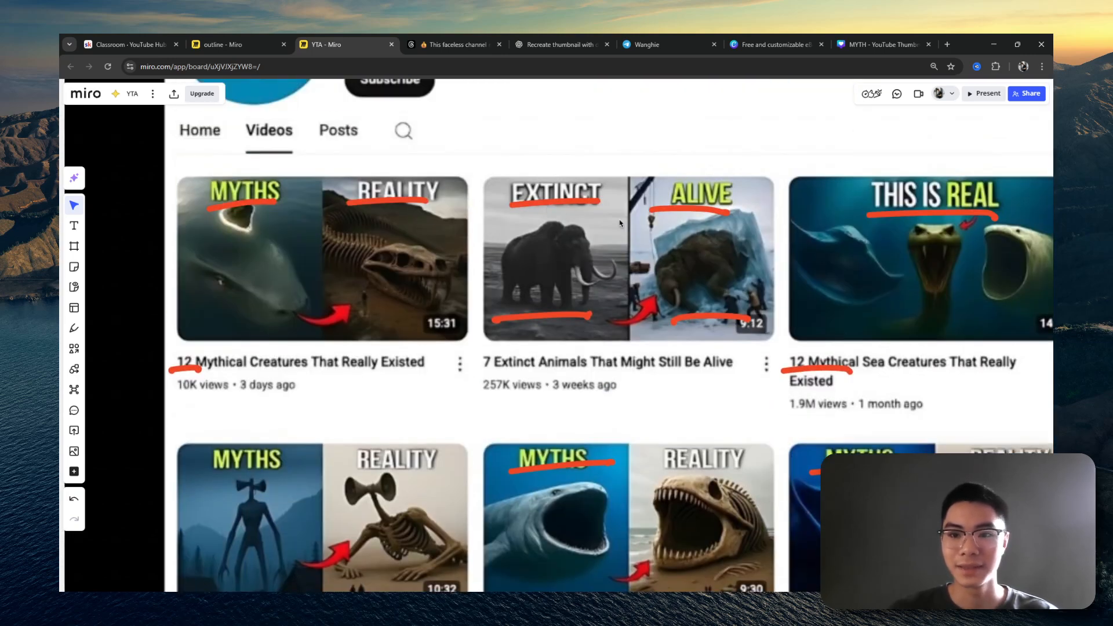
scroll(768, 263, down, 3)
drag(764, 268, 555, 204)
scroll(550, 221, down, 2)
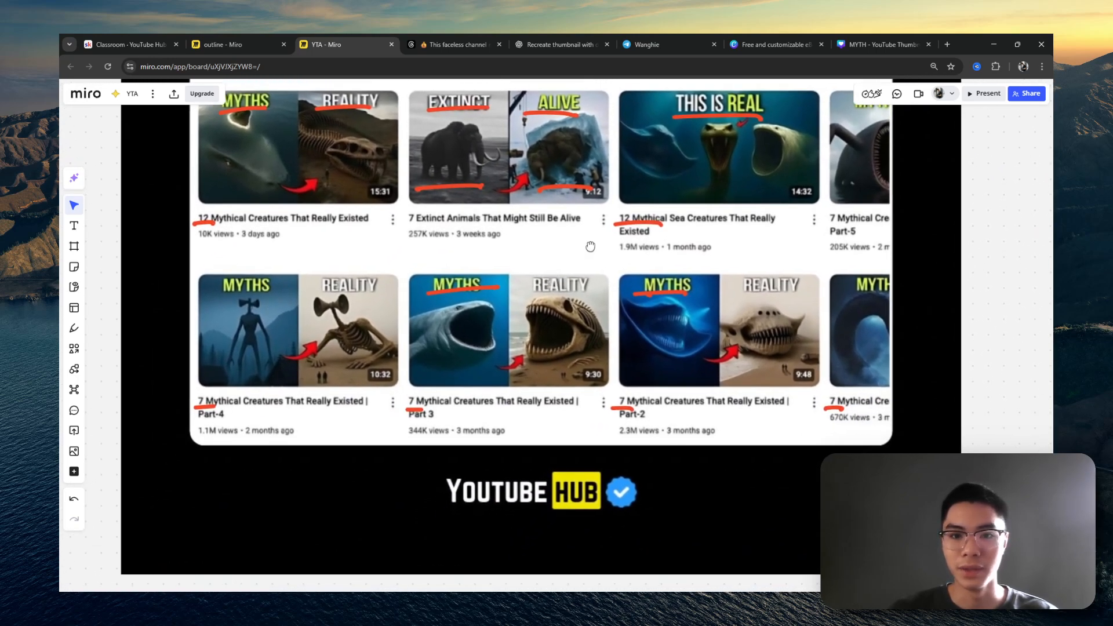
scroll(487, 307, up, 3)
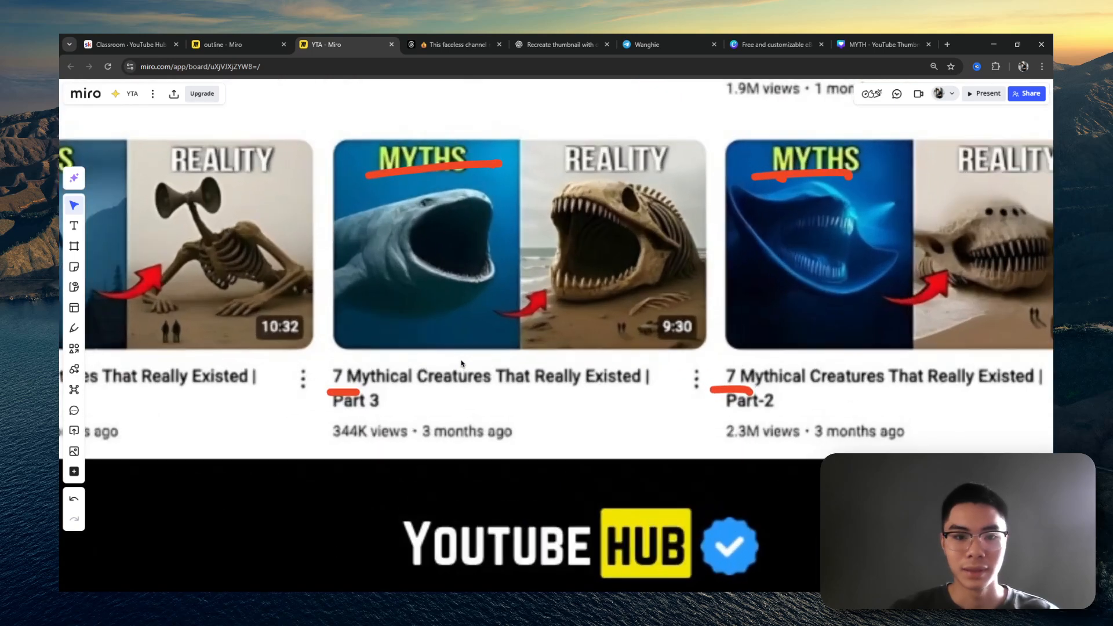
Step: Read the titles of the Part 3, Part-2, 7 Extinct Animals and 12 Mythical Sea Creatures videos up close
drag(328, 393, 473, 358)
drag(715, 360, 453, 364)
scroll(858, 363, down, 3)
scroll(710, 314, up, 5)
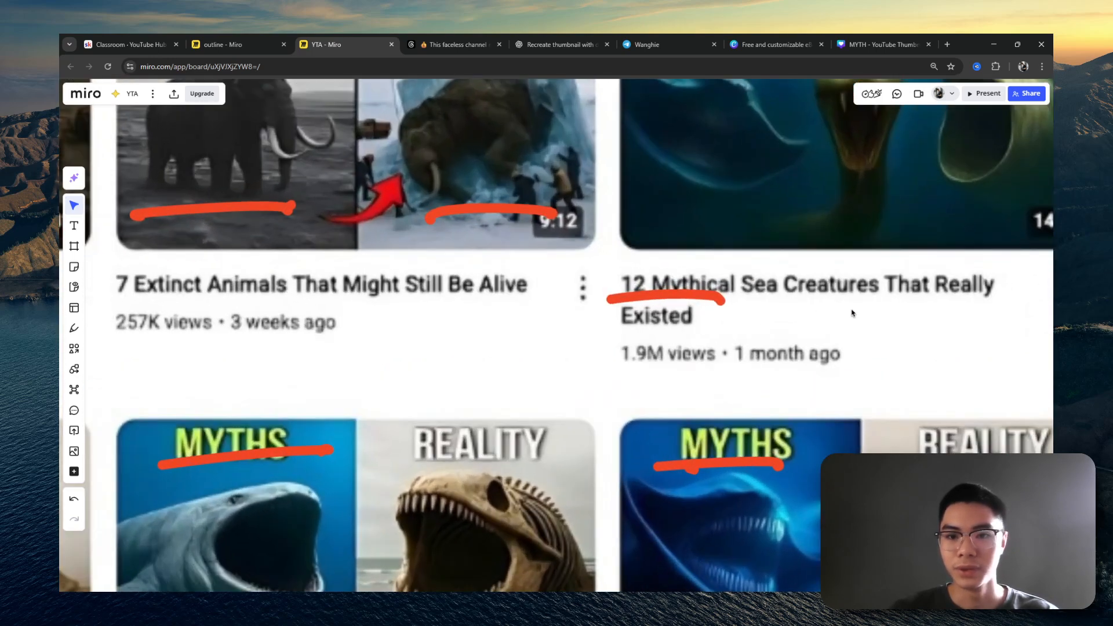
drag(290, 309, 500, 297)
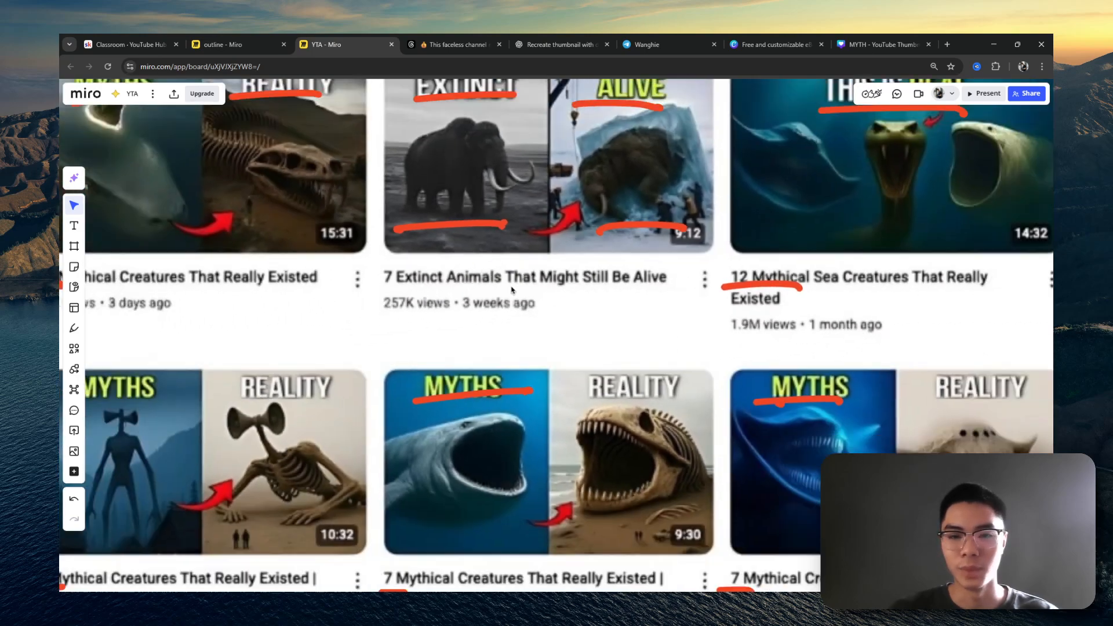
Step: Review the whole channel screenshot together with the thumbnail checklist of structure, subject, font, color scheme and keyword
scroll(512, 290, down, 5)
scroll(512, 290, down, 5)
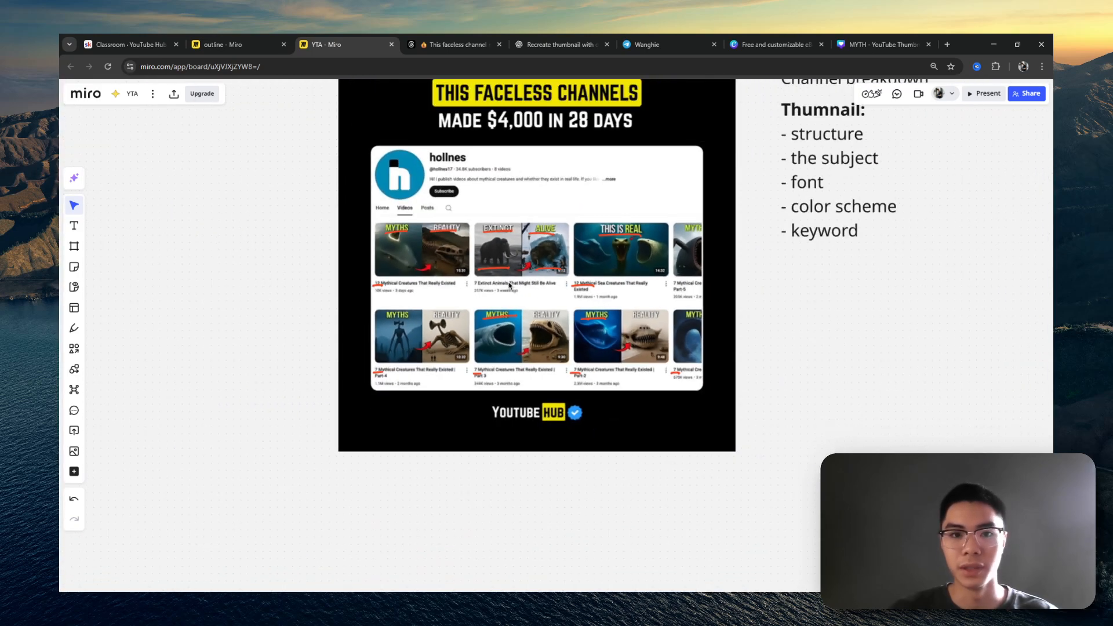
scroll(596, 207, down, 2)
scroll(596, 207, up, 2)
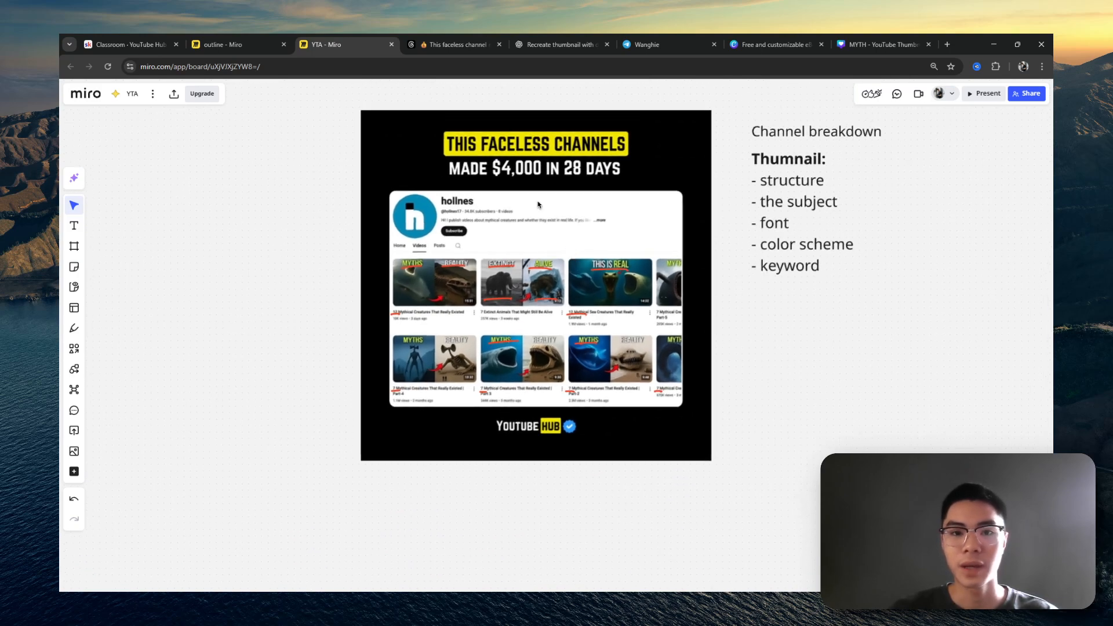
scroll(550, 258, up, 2)
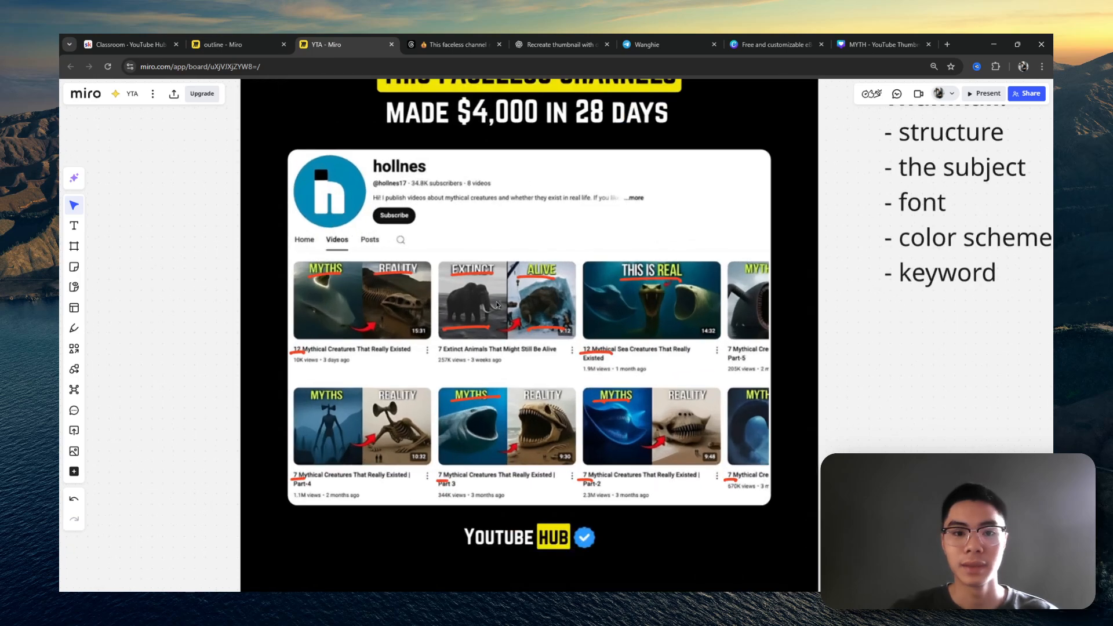
Step: Switch to the ChatGPT thumbnail chat and review the enlarged mammoth reference, the recreation prompt and the enlarged Extinct / Still Alive result
click(561, 52)
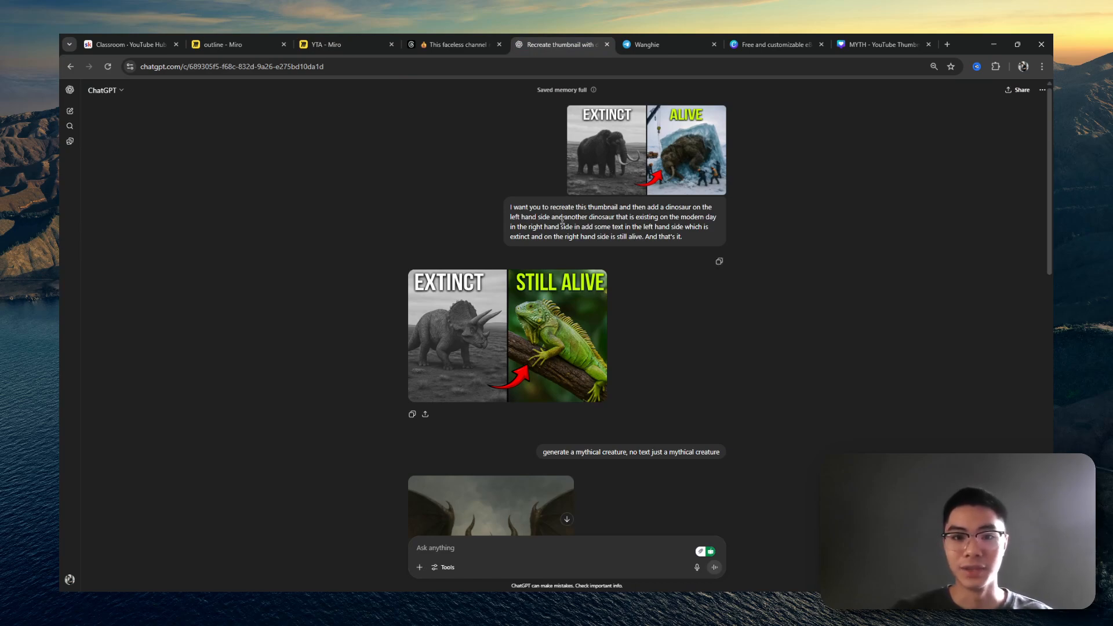
click(666, 163)
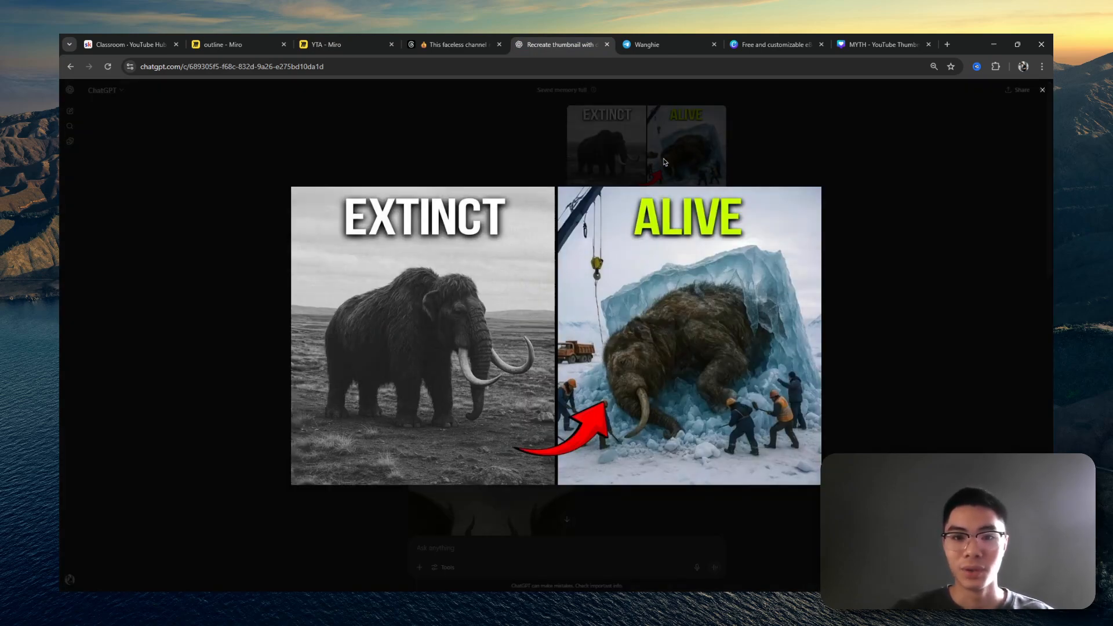
click(1044, 91)
drag(525, 215, 588, 217)
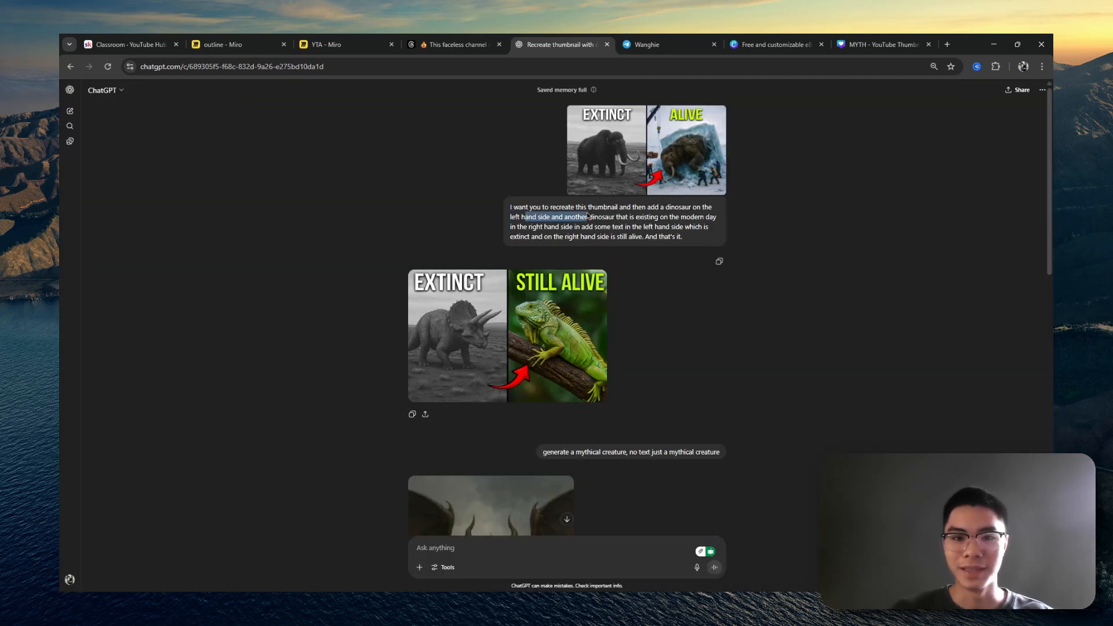
click(570, 216)
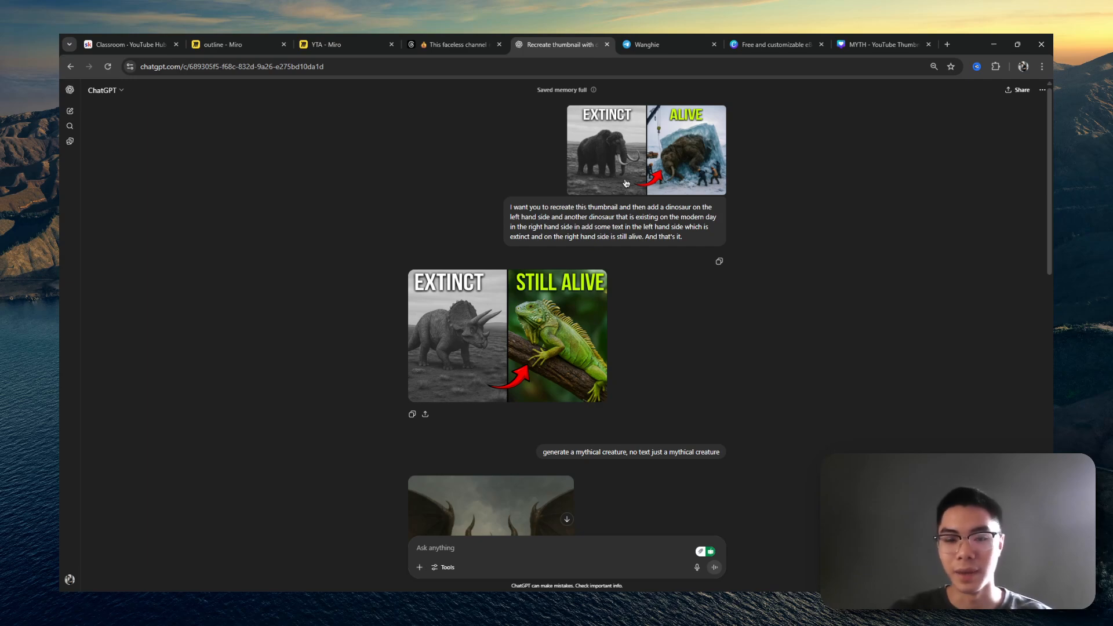
click(524, 301)
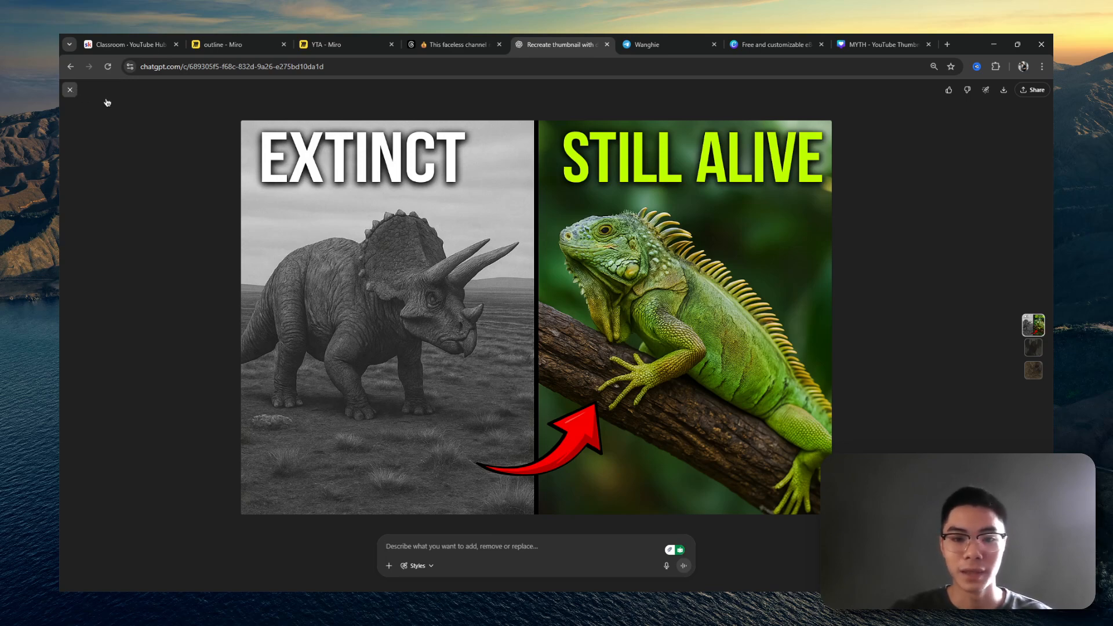
click(70, 90)
Step: Review the prompts and generated images for the text-free mythical creature and its skeleton as a modern-day archaeologist finding
scroll(617, 338, down, 10)
scroll(617, 338, up, 4)
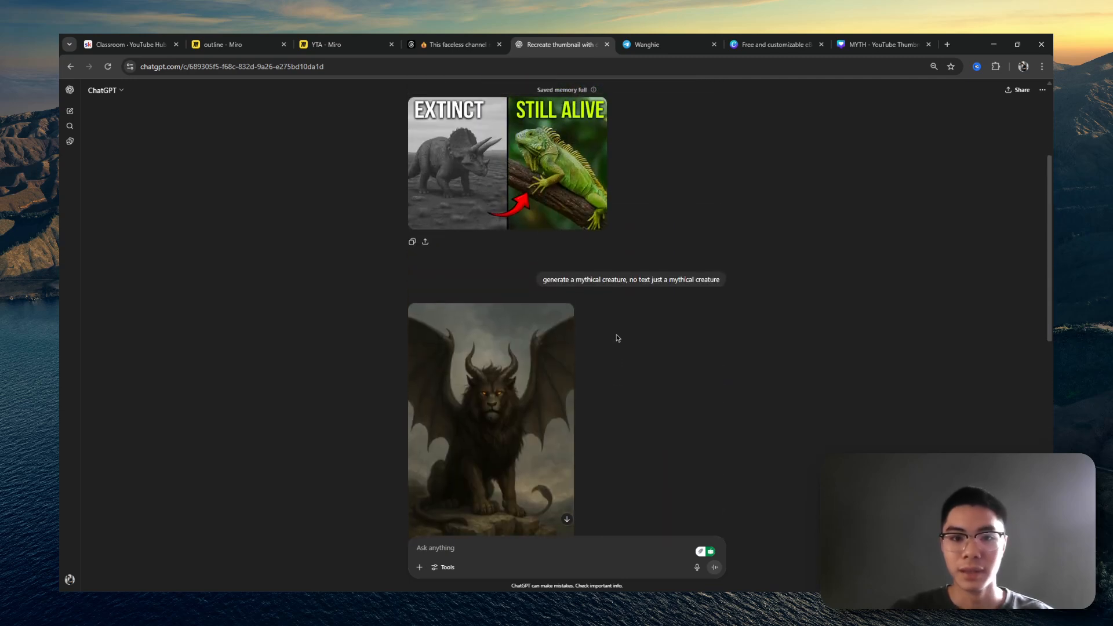
scroll(618, 338, down, 3)
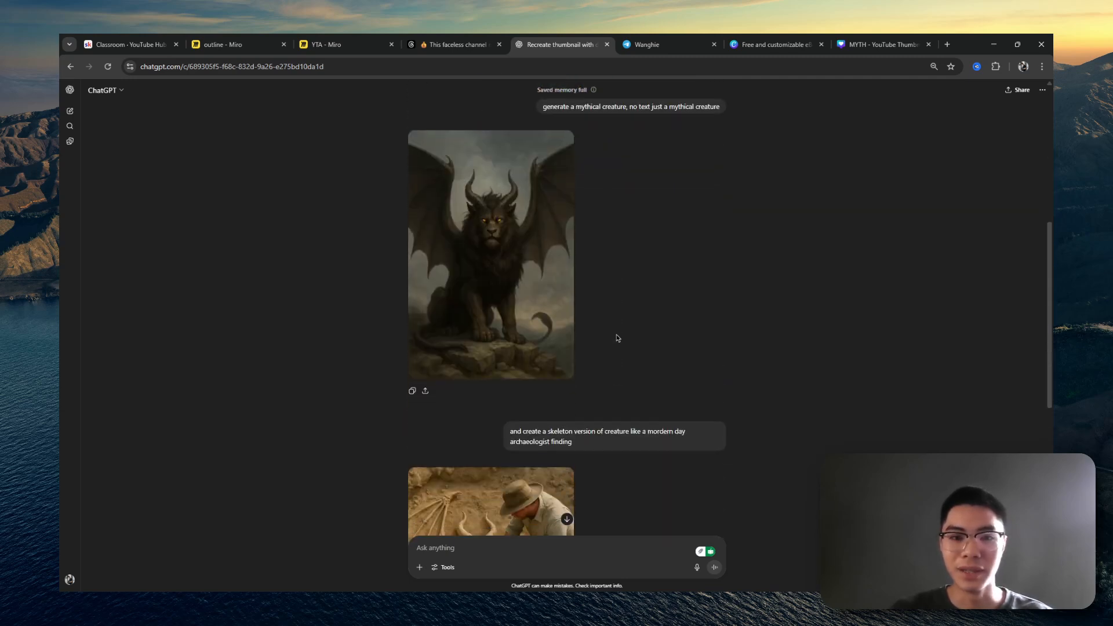
scroll(567, 215, down, 5)
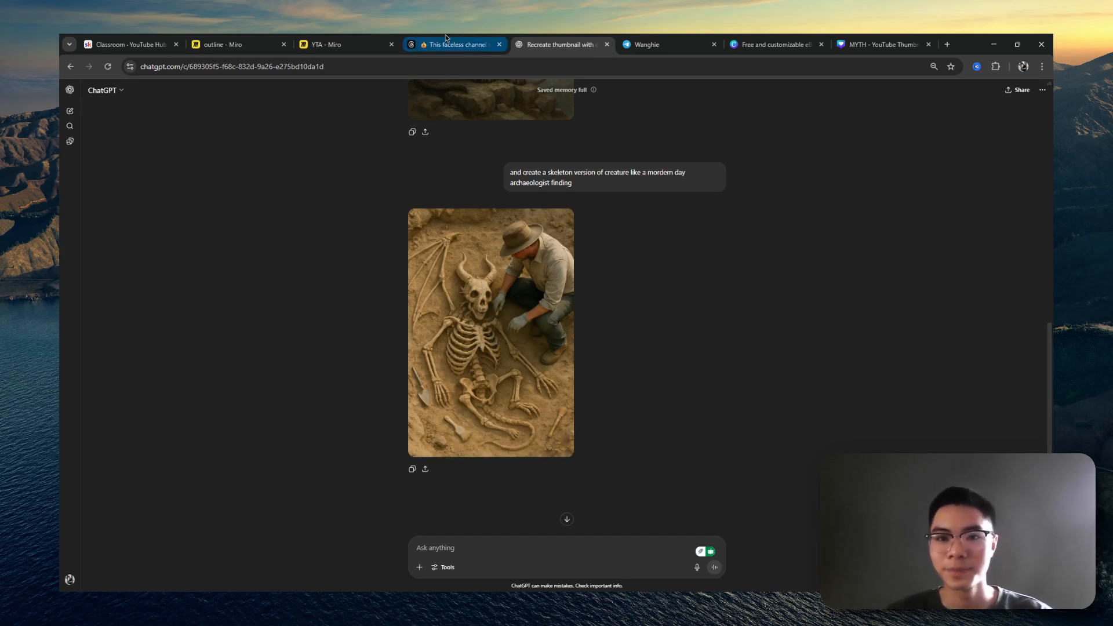
scroll(580, 160, up, 3)
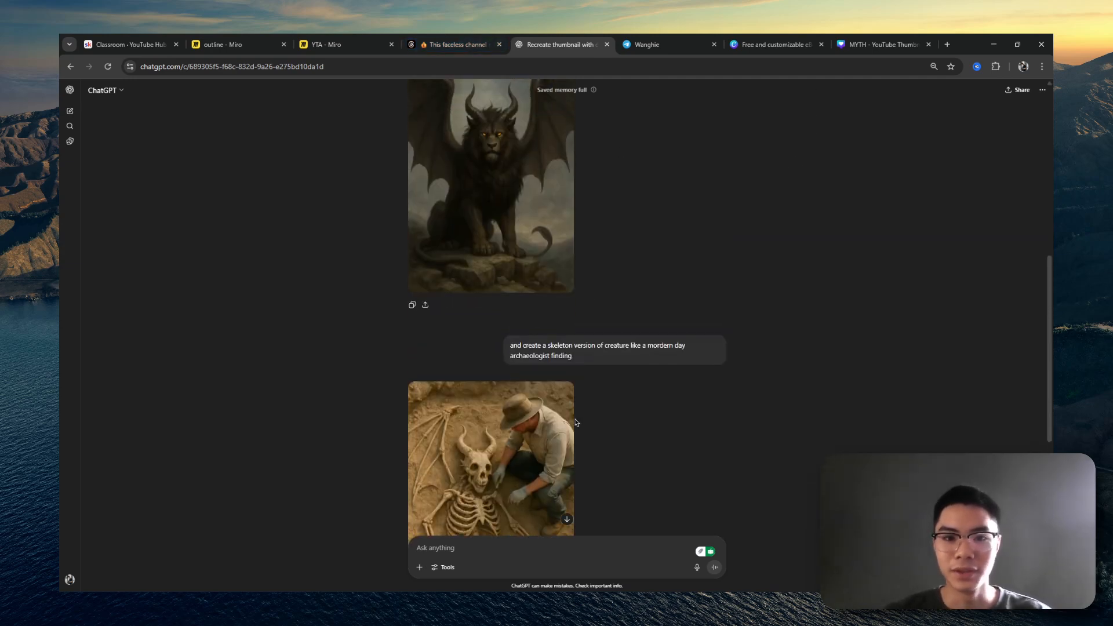
Step: Switch to the MYTH design in Canva and inspect its creature image, skeleton image and layer order
click(897, 50)
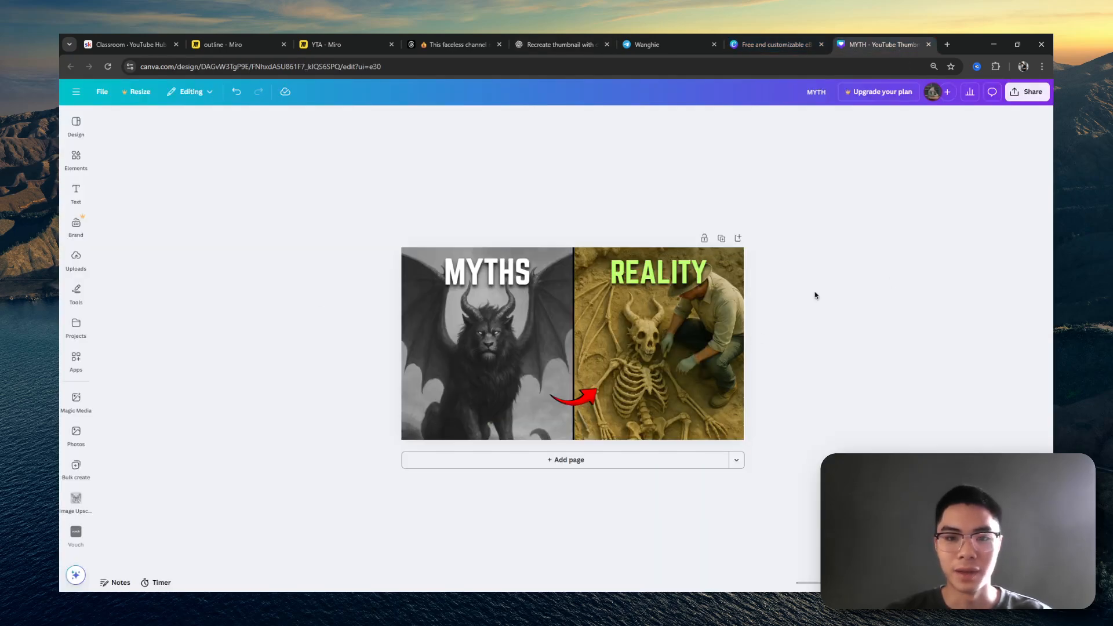
click(676, 374)
click(496, 332)
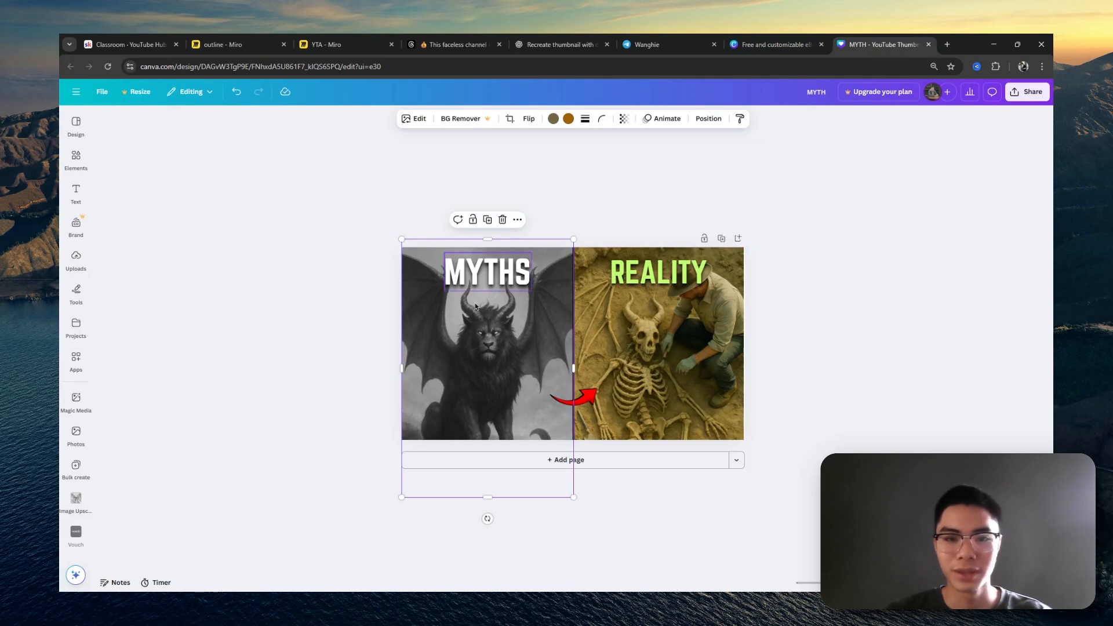
click(663, 324)
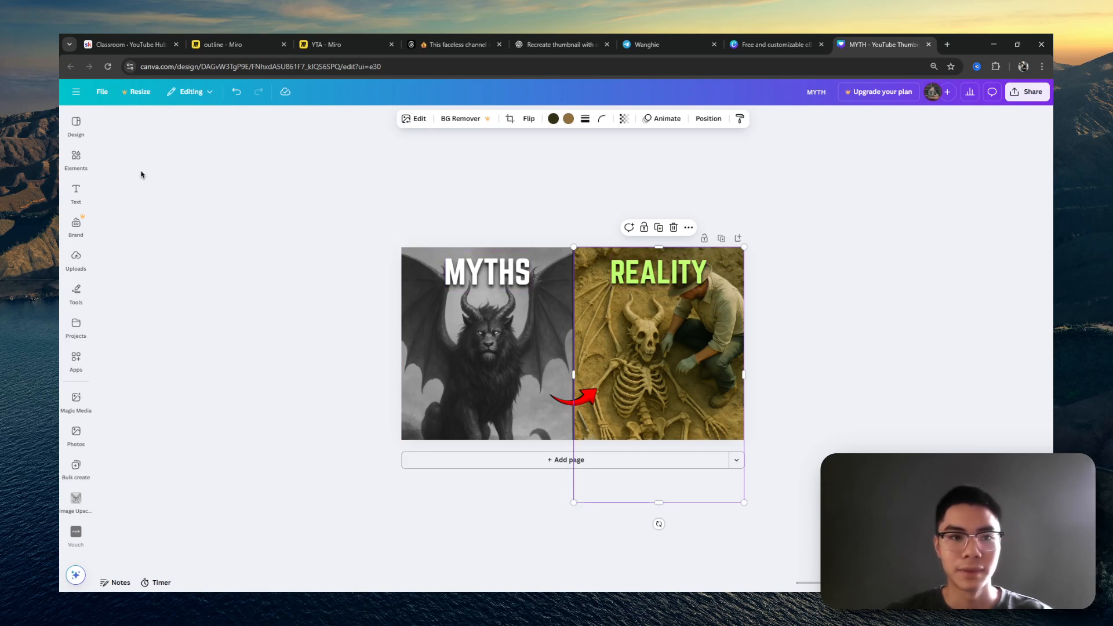
click(708, 119)
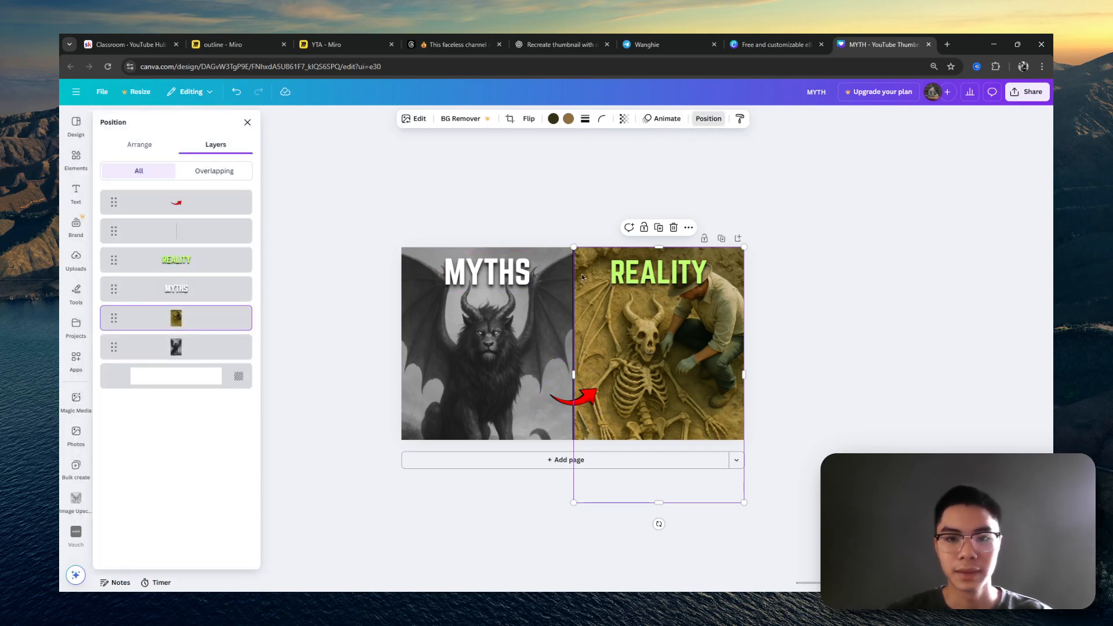
click(561, 198)
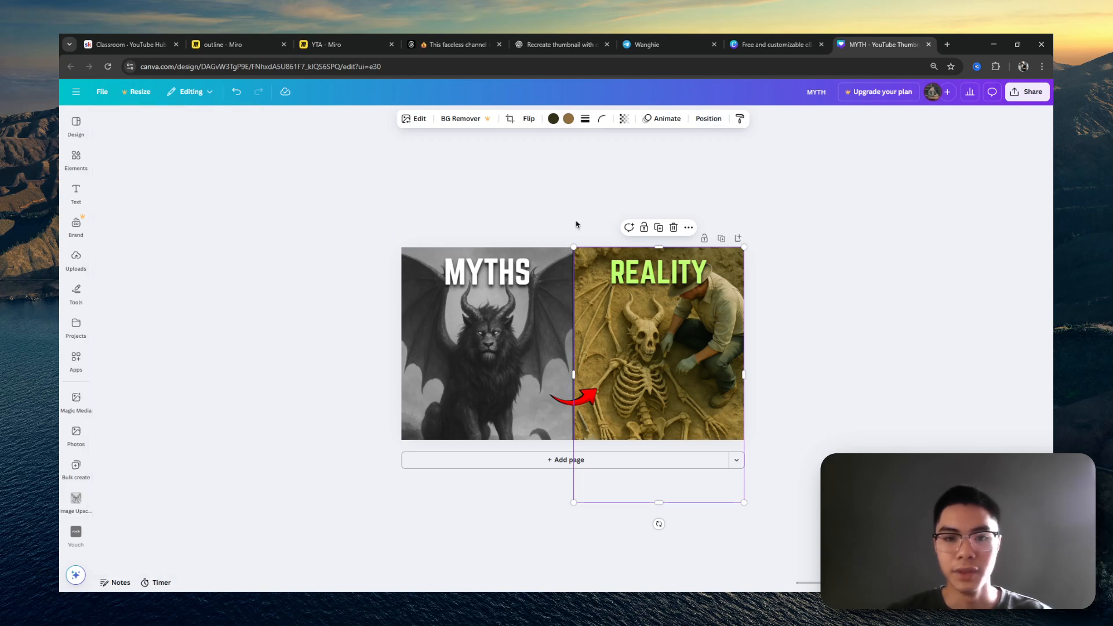
Step: Enlarge the red arrow crossing the divider and place it slightly higher, pointing at the skeleton's shoulder
click(598, 399)
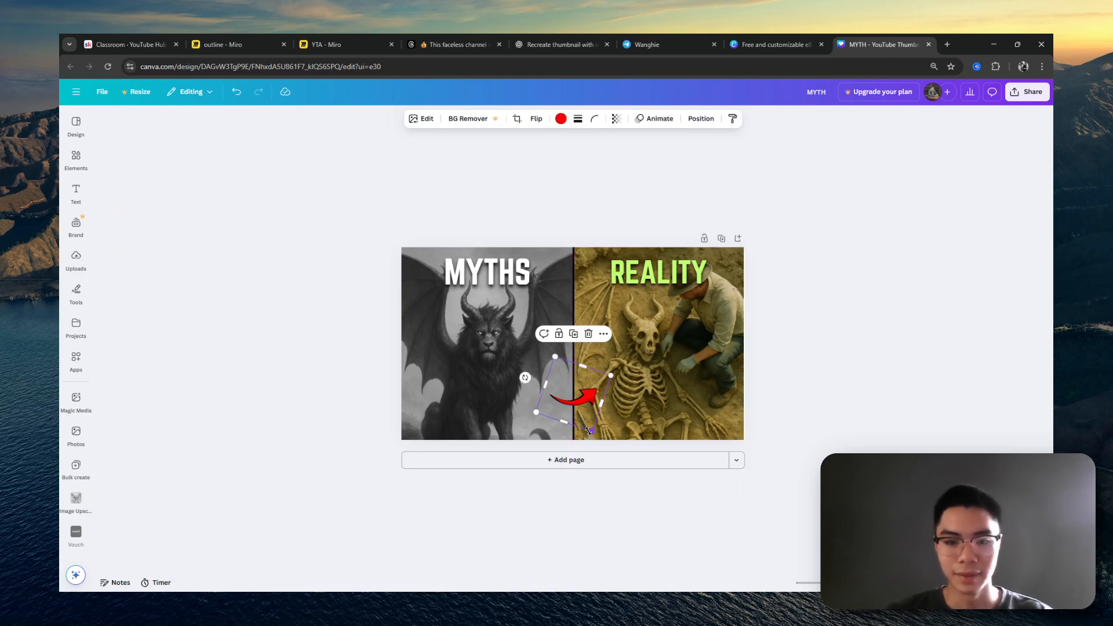
drag(591, 432, 601, 394)
click(780, 325)
click(597, 405)
click(810, 329)
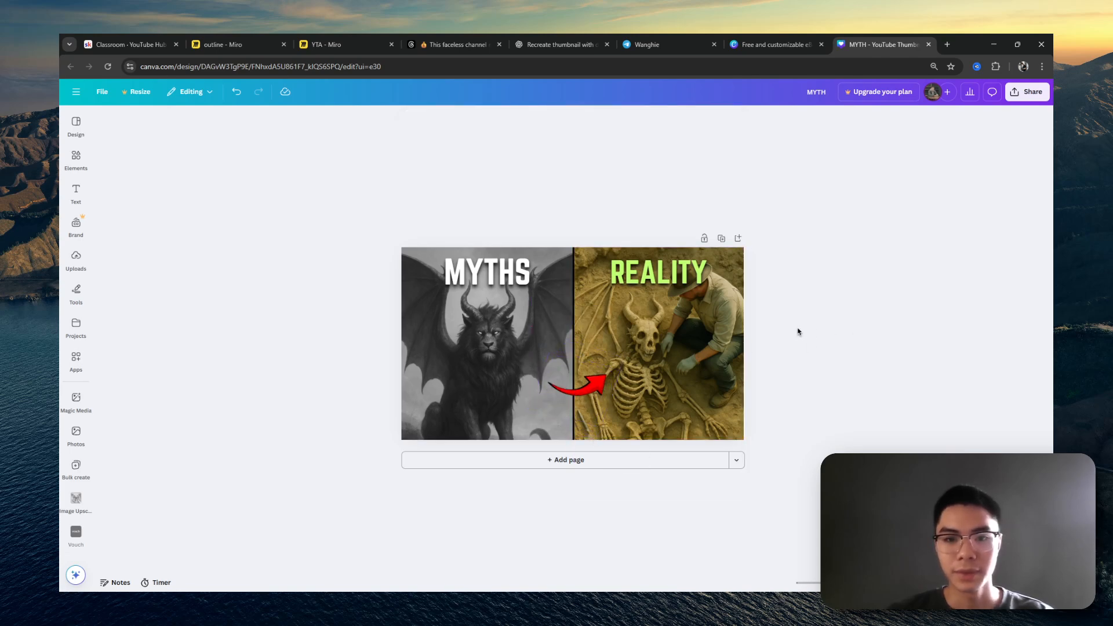